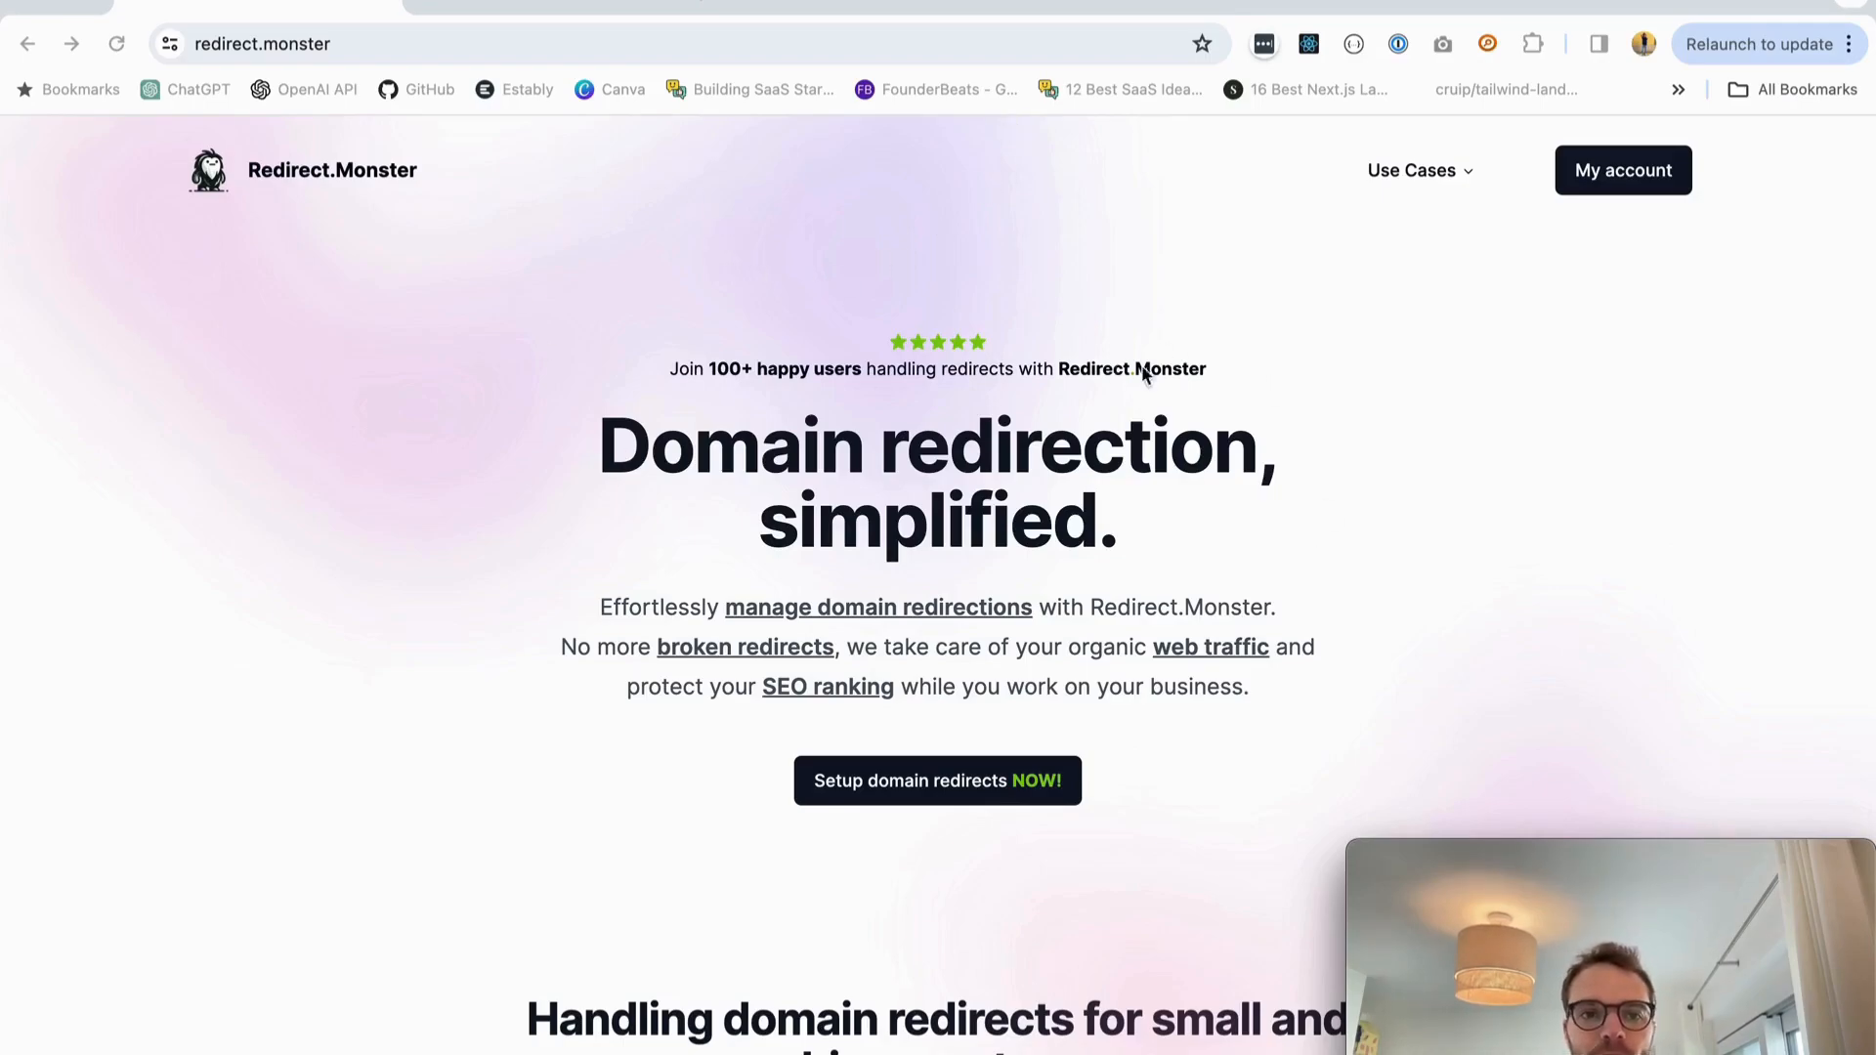
- Start adding a hostname in the account's Hostnames section and view the tiny-code.dev DNS records in Cloudflare
{"action": "left_click", "coordinate": [1610, 176]}
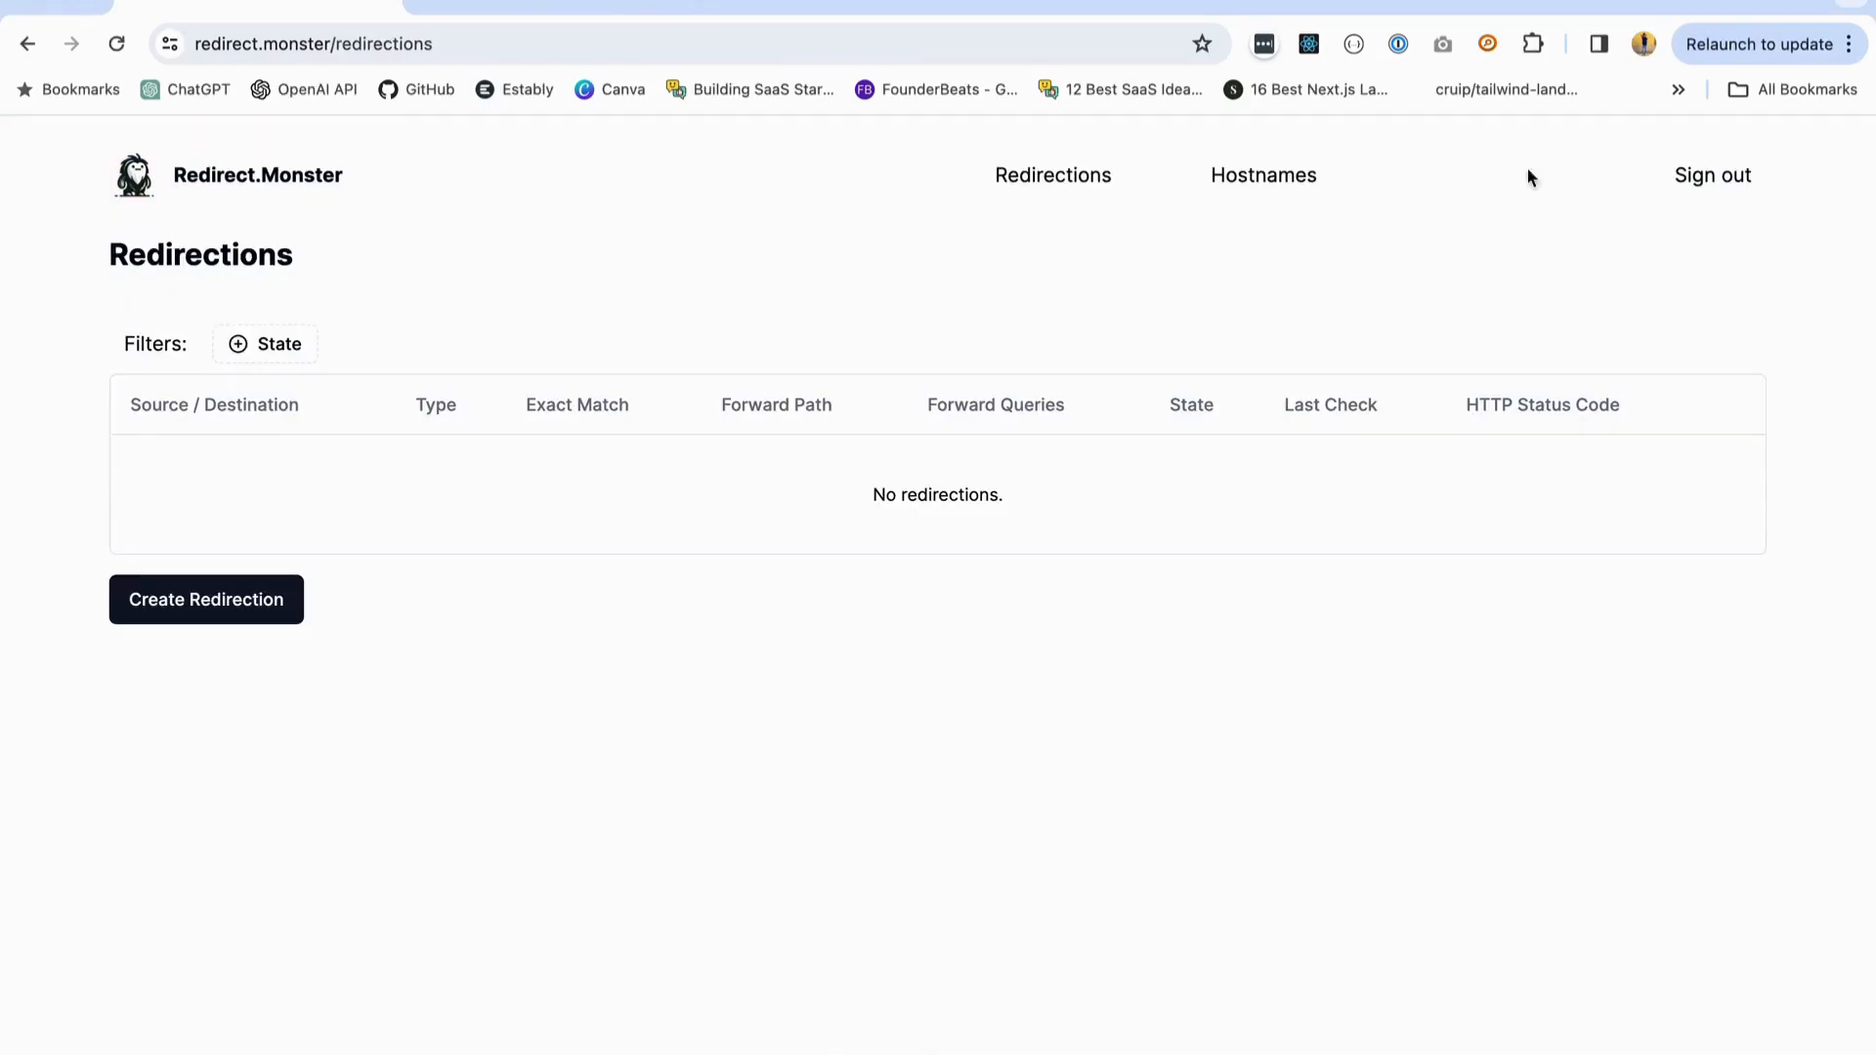
{"action": "left_click", "coordinate": [1252, 186]}
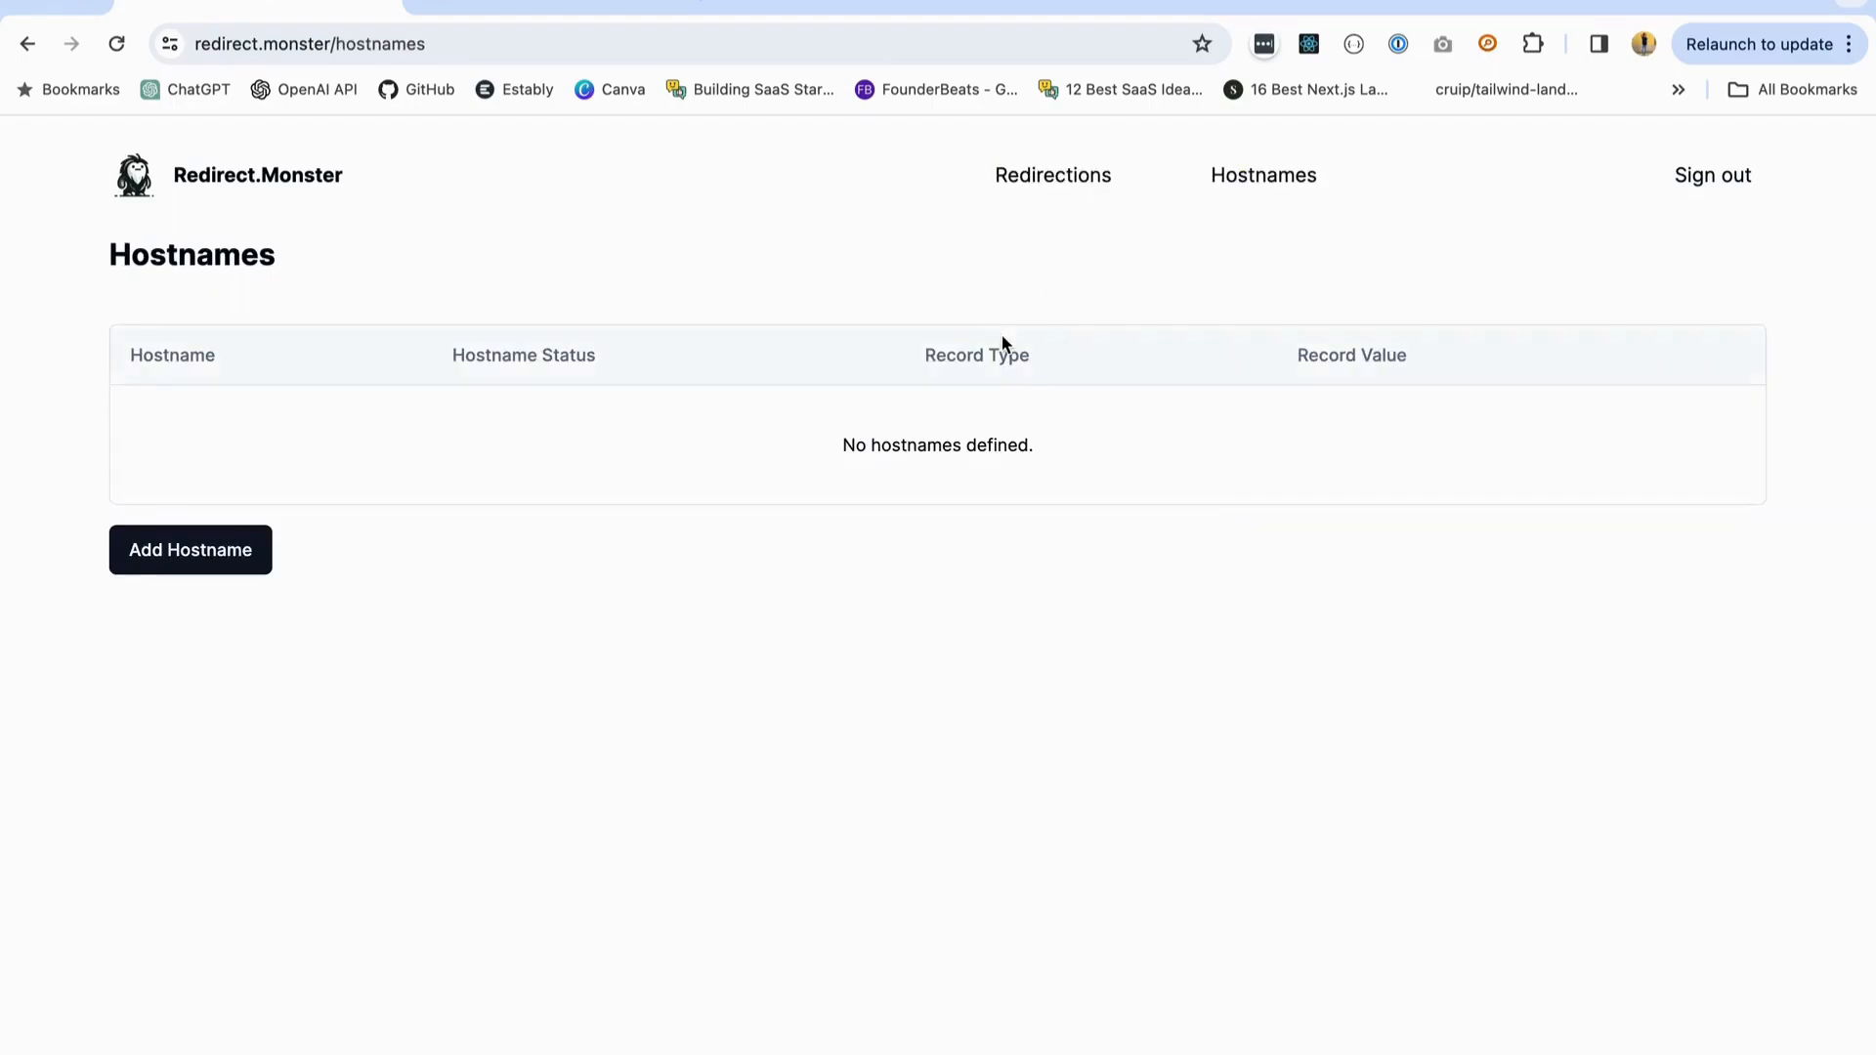
{"action": "left_click", "coordinate": [236, 560]}
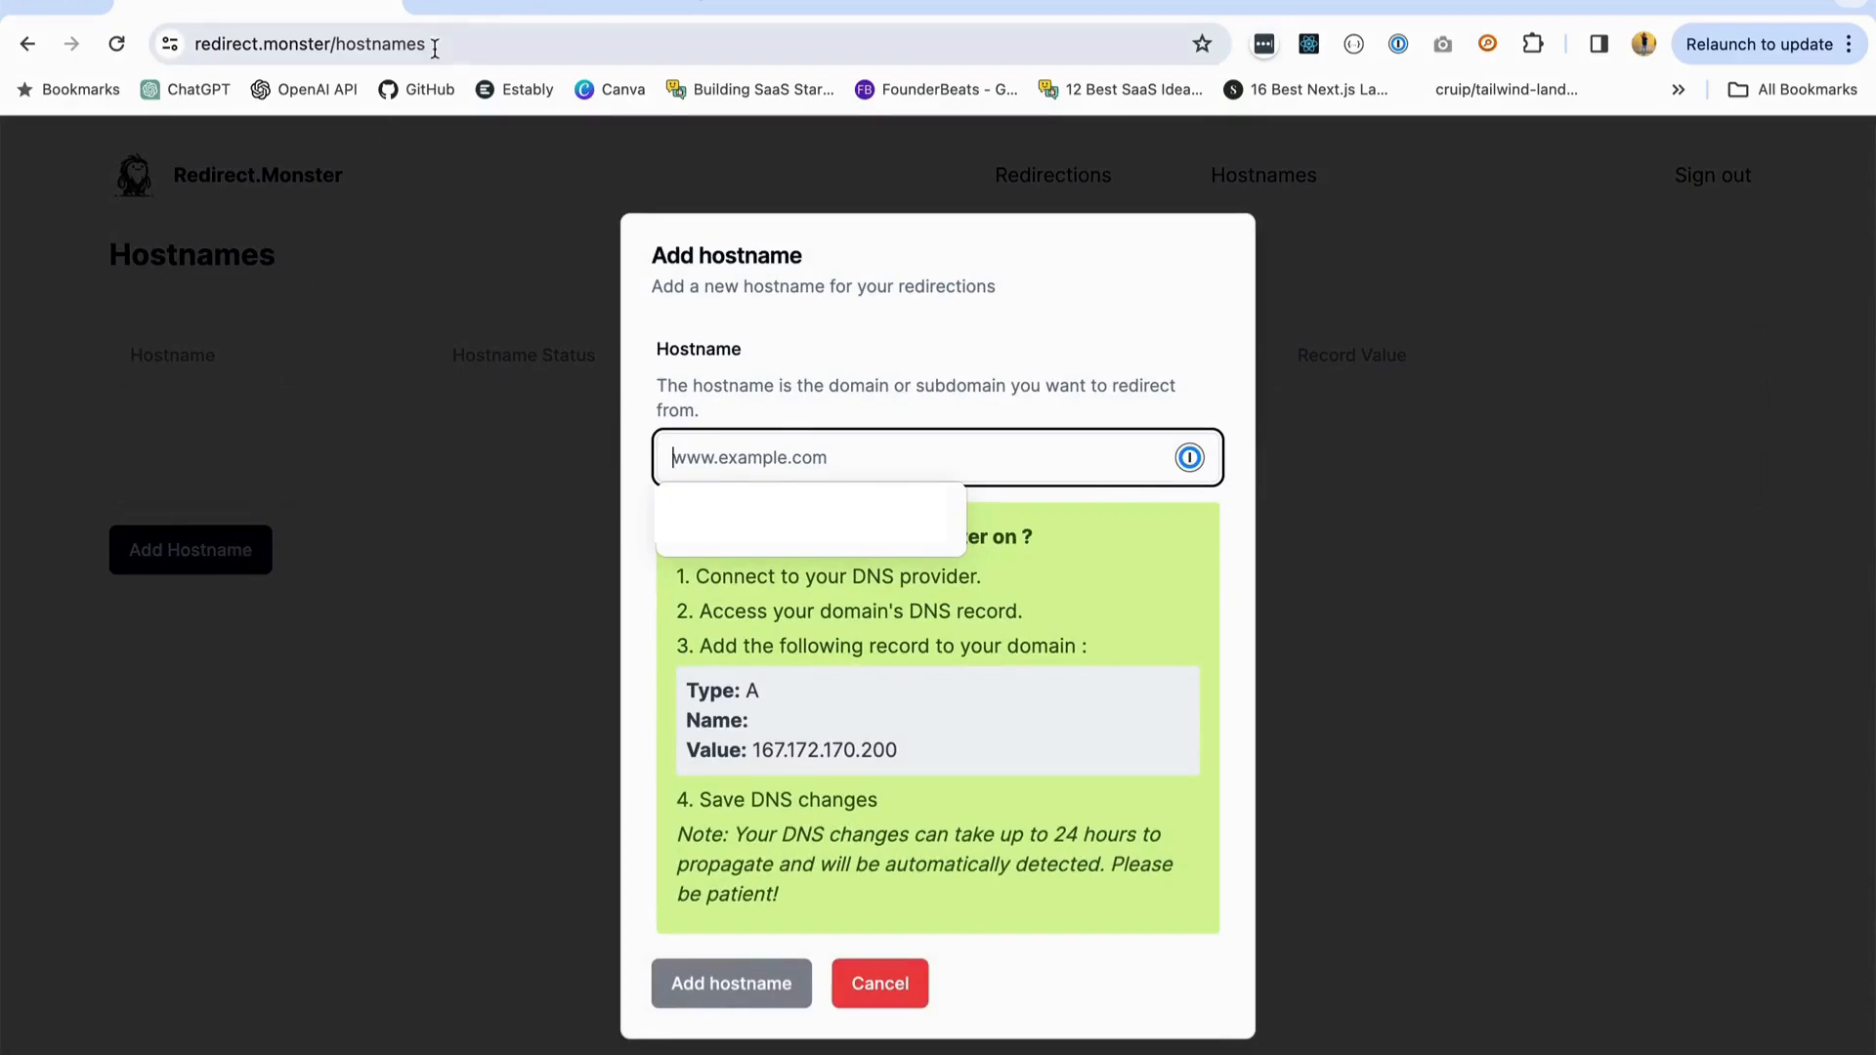
{"action": "left_click", "coordinate": [479, 8]}
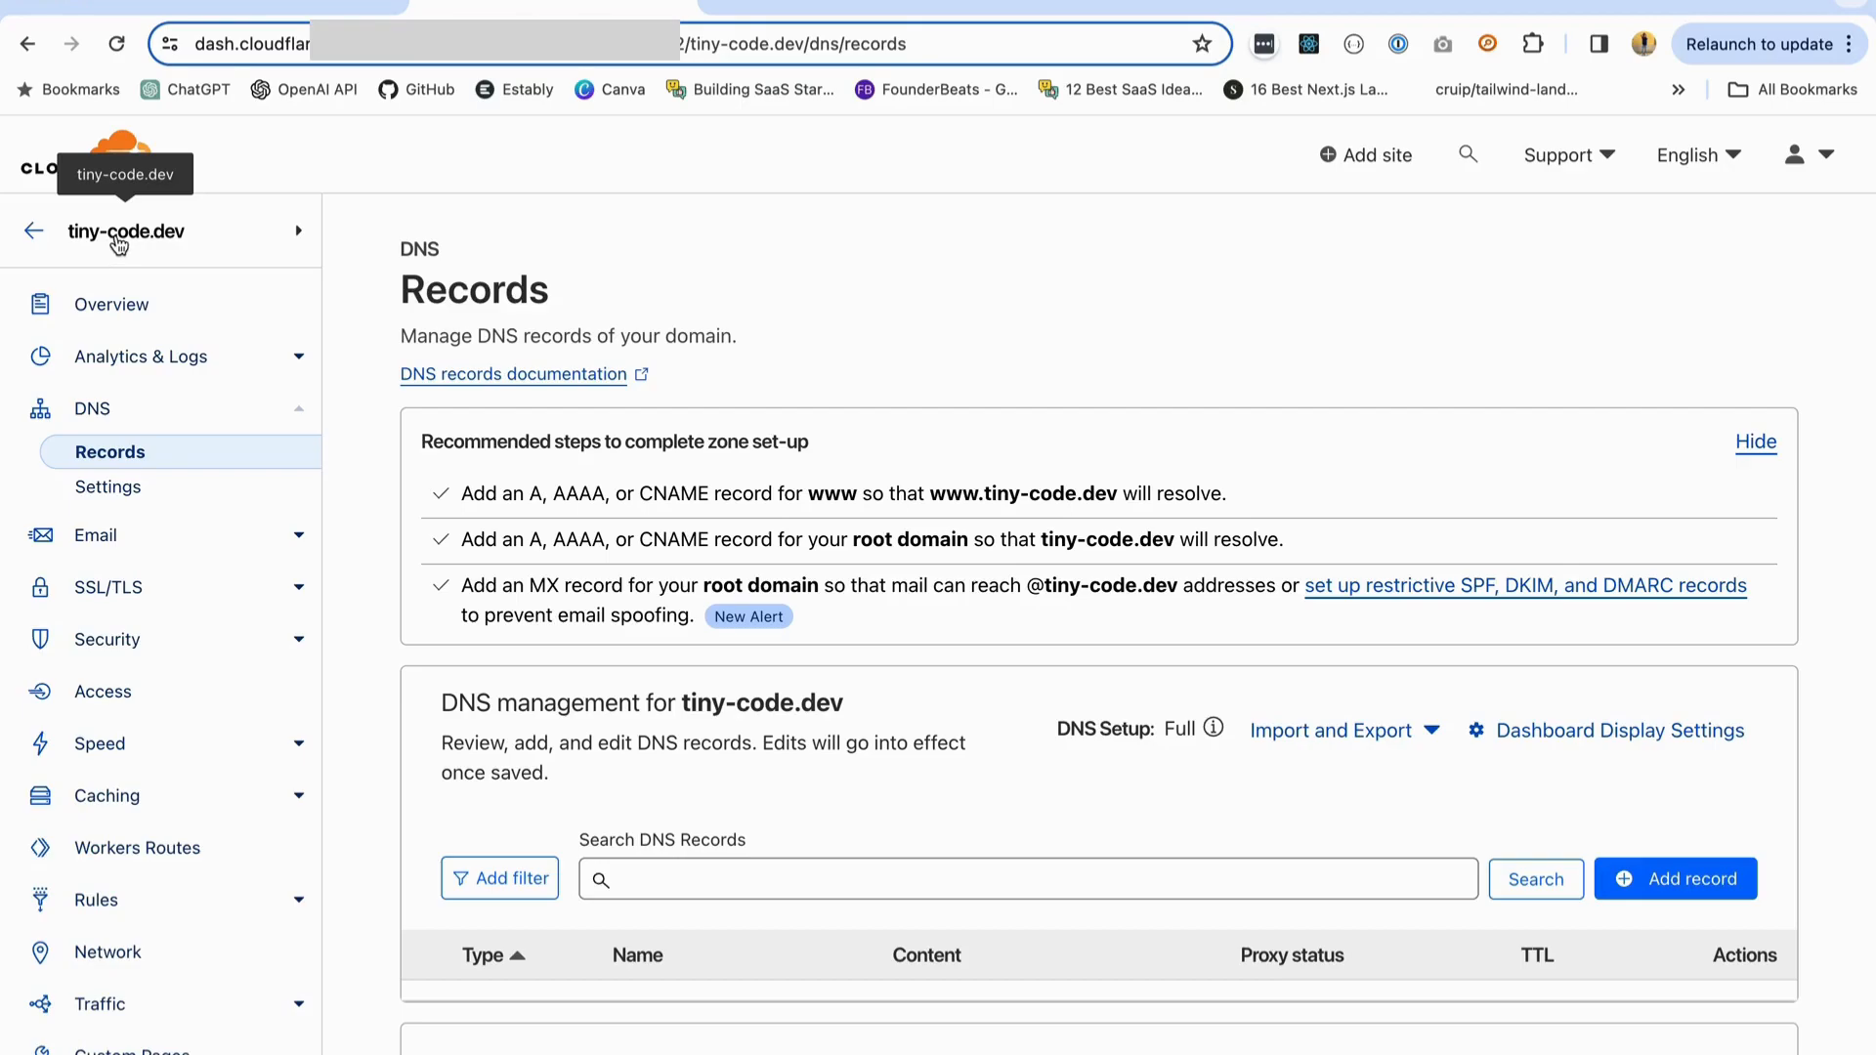
{"action": "left_click", "coordinate": [307, 11]}
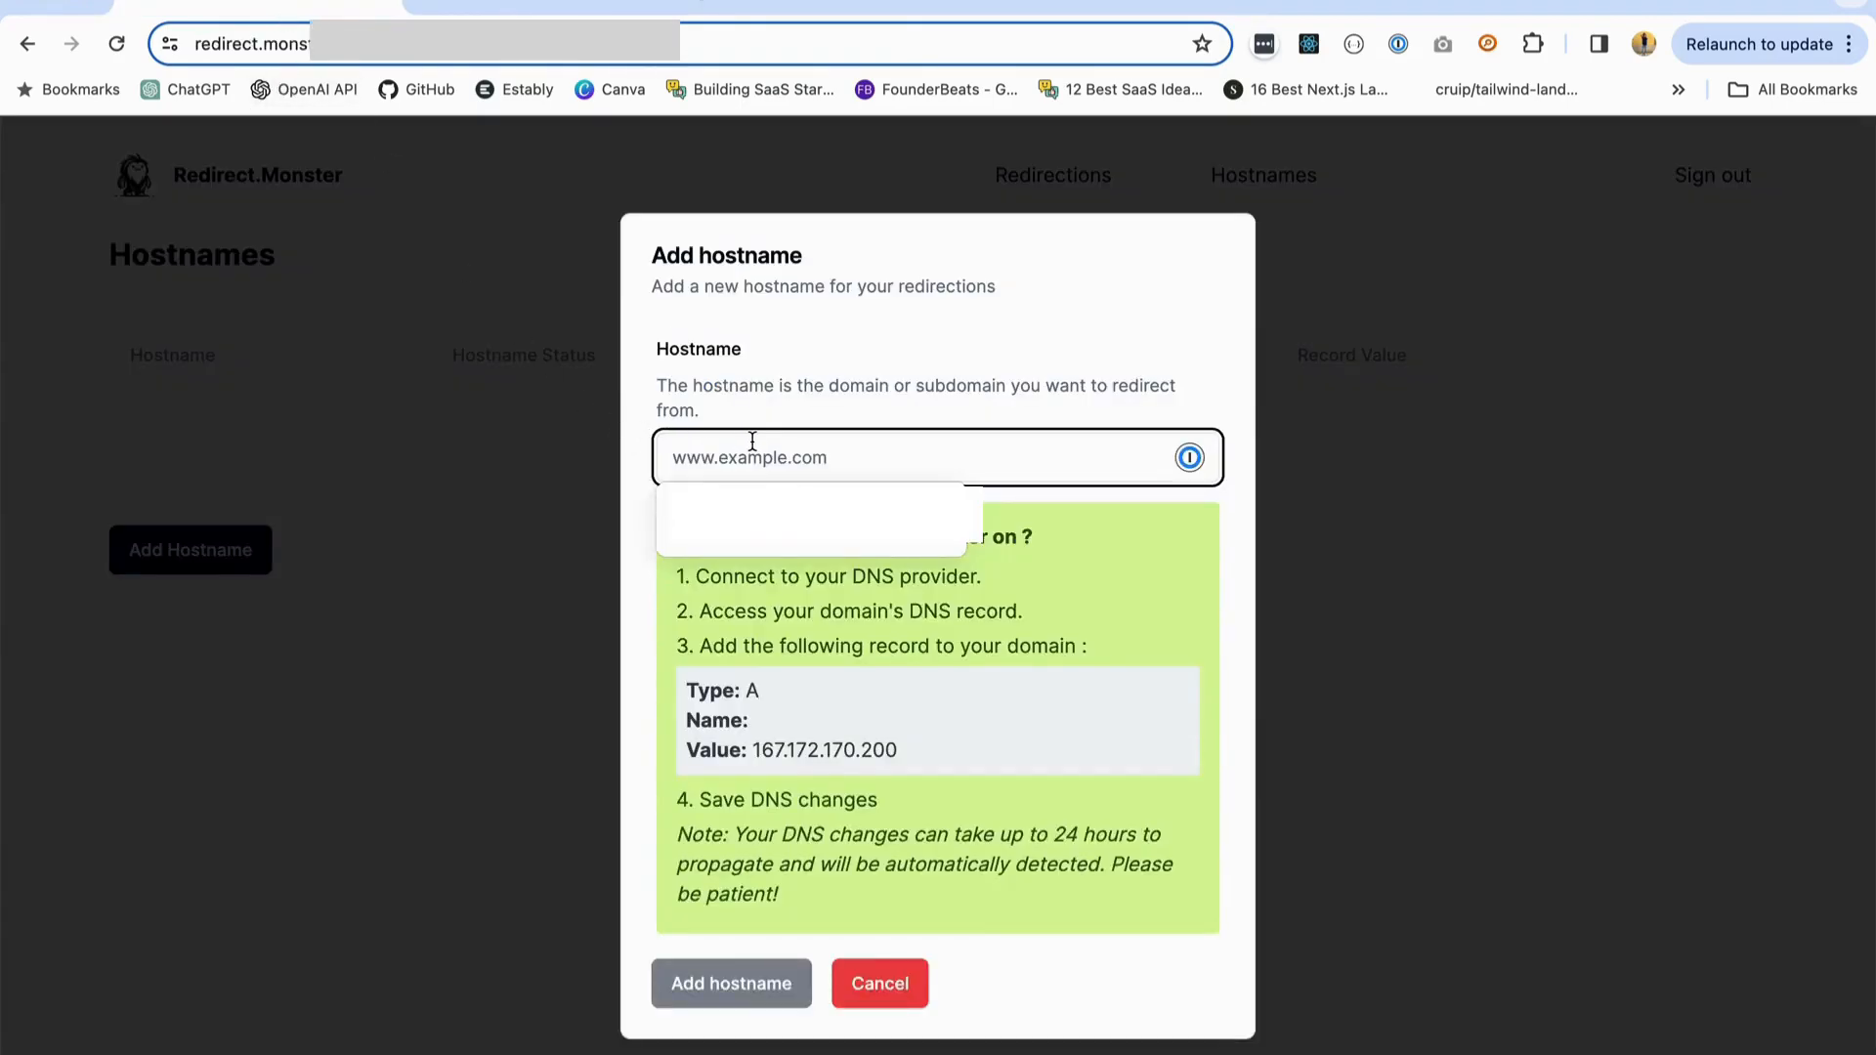
- Enter tiny-code.dev as the new hostname and dismiss the autofill suggestion
{"action": "type", "text": "tiny-"}
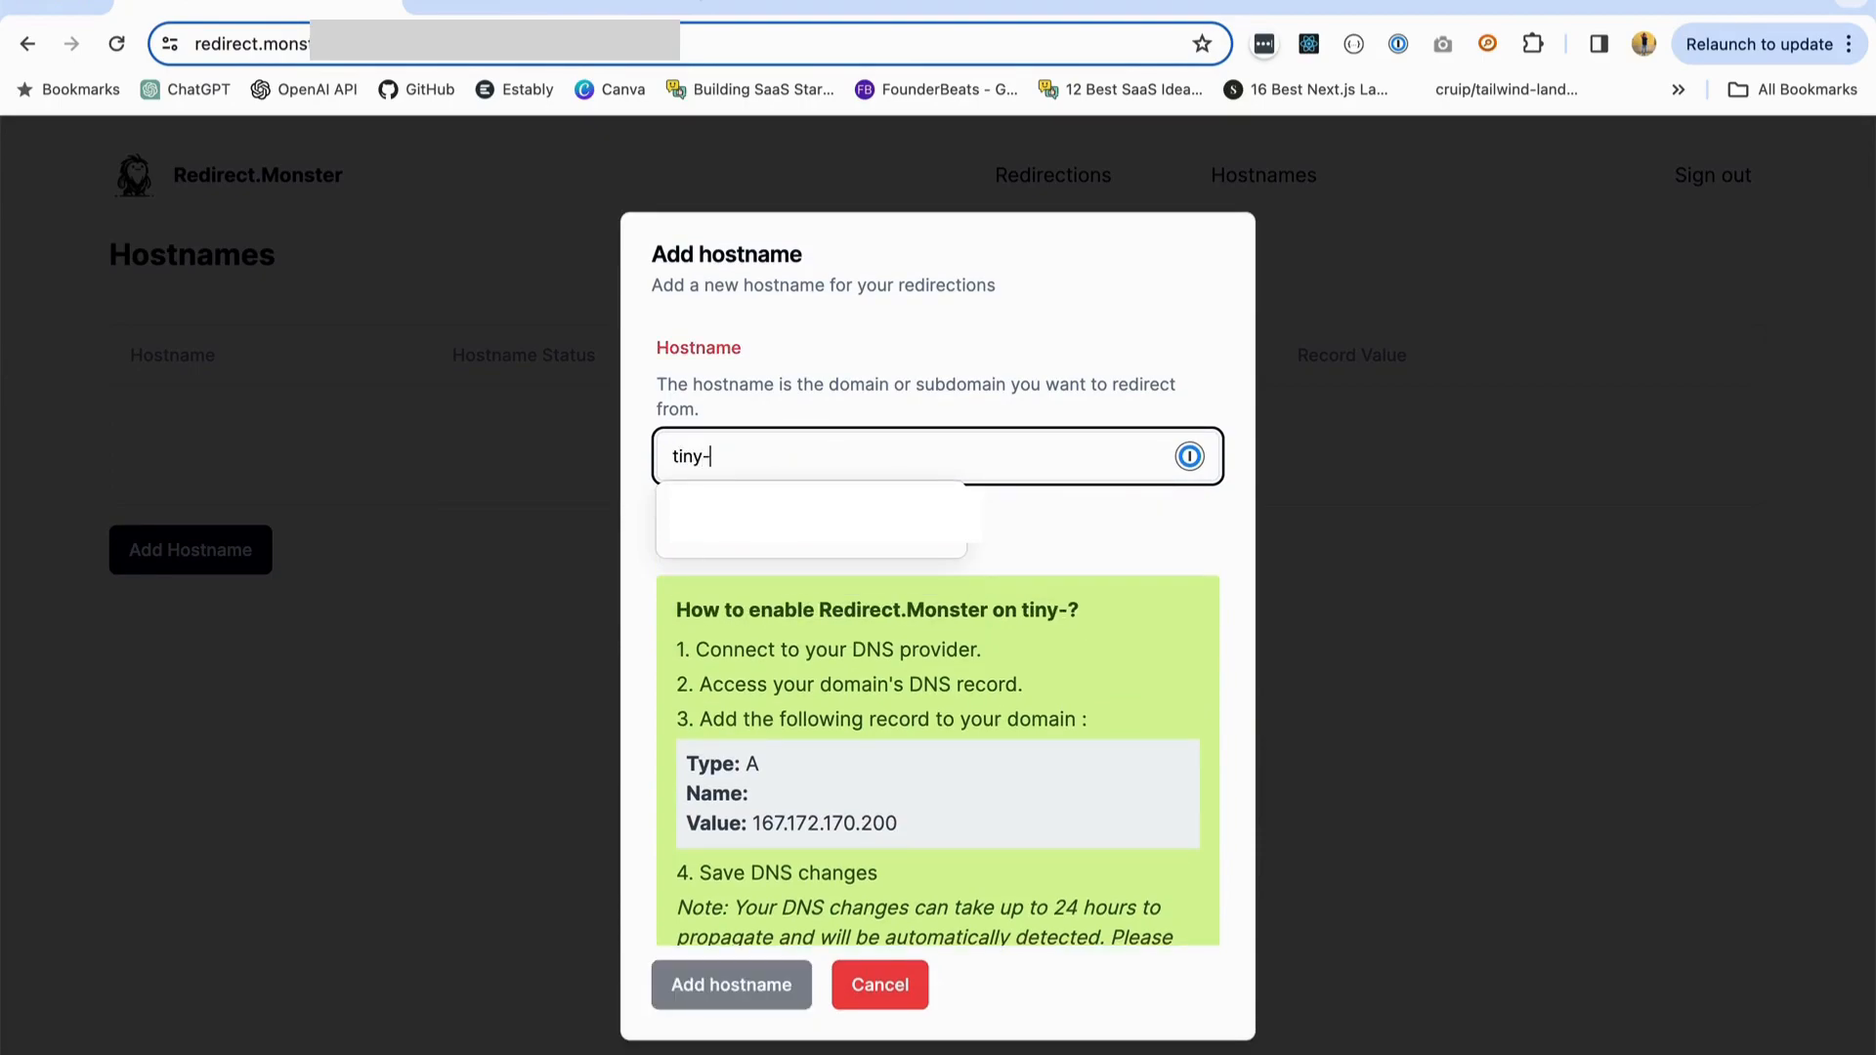
{"action": "type", "text": "code"}
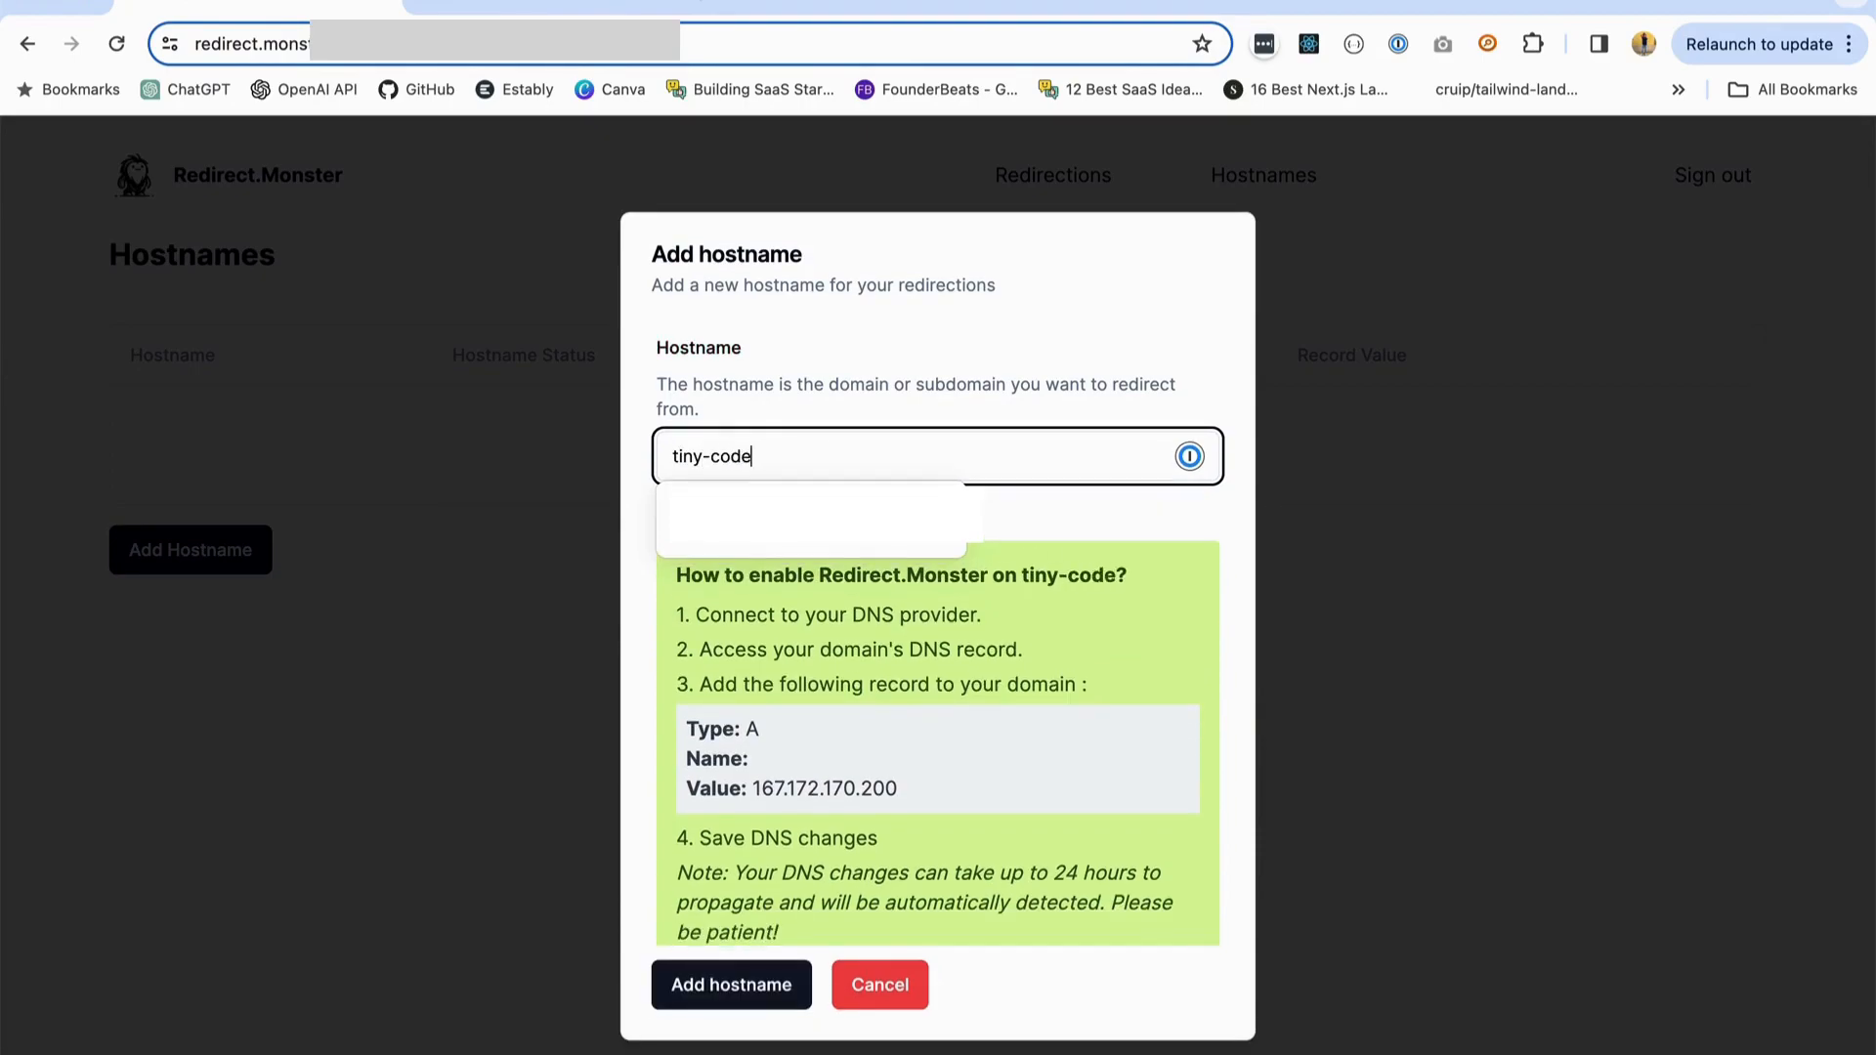
{"action": "type", "text": ".de"}
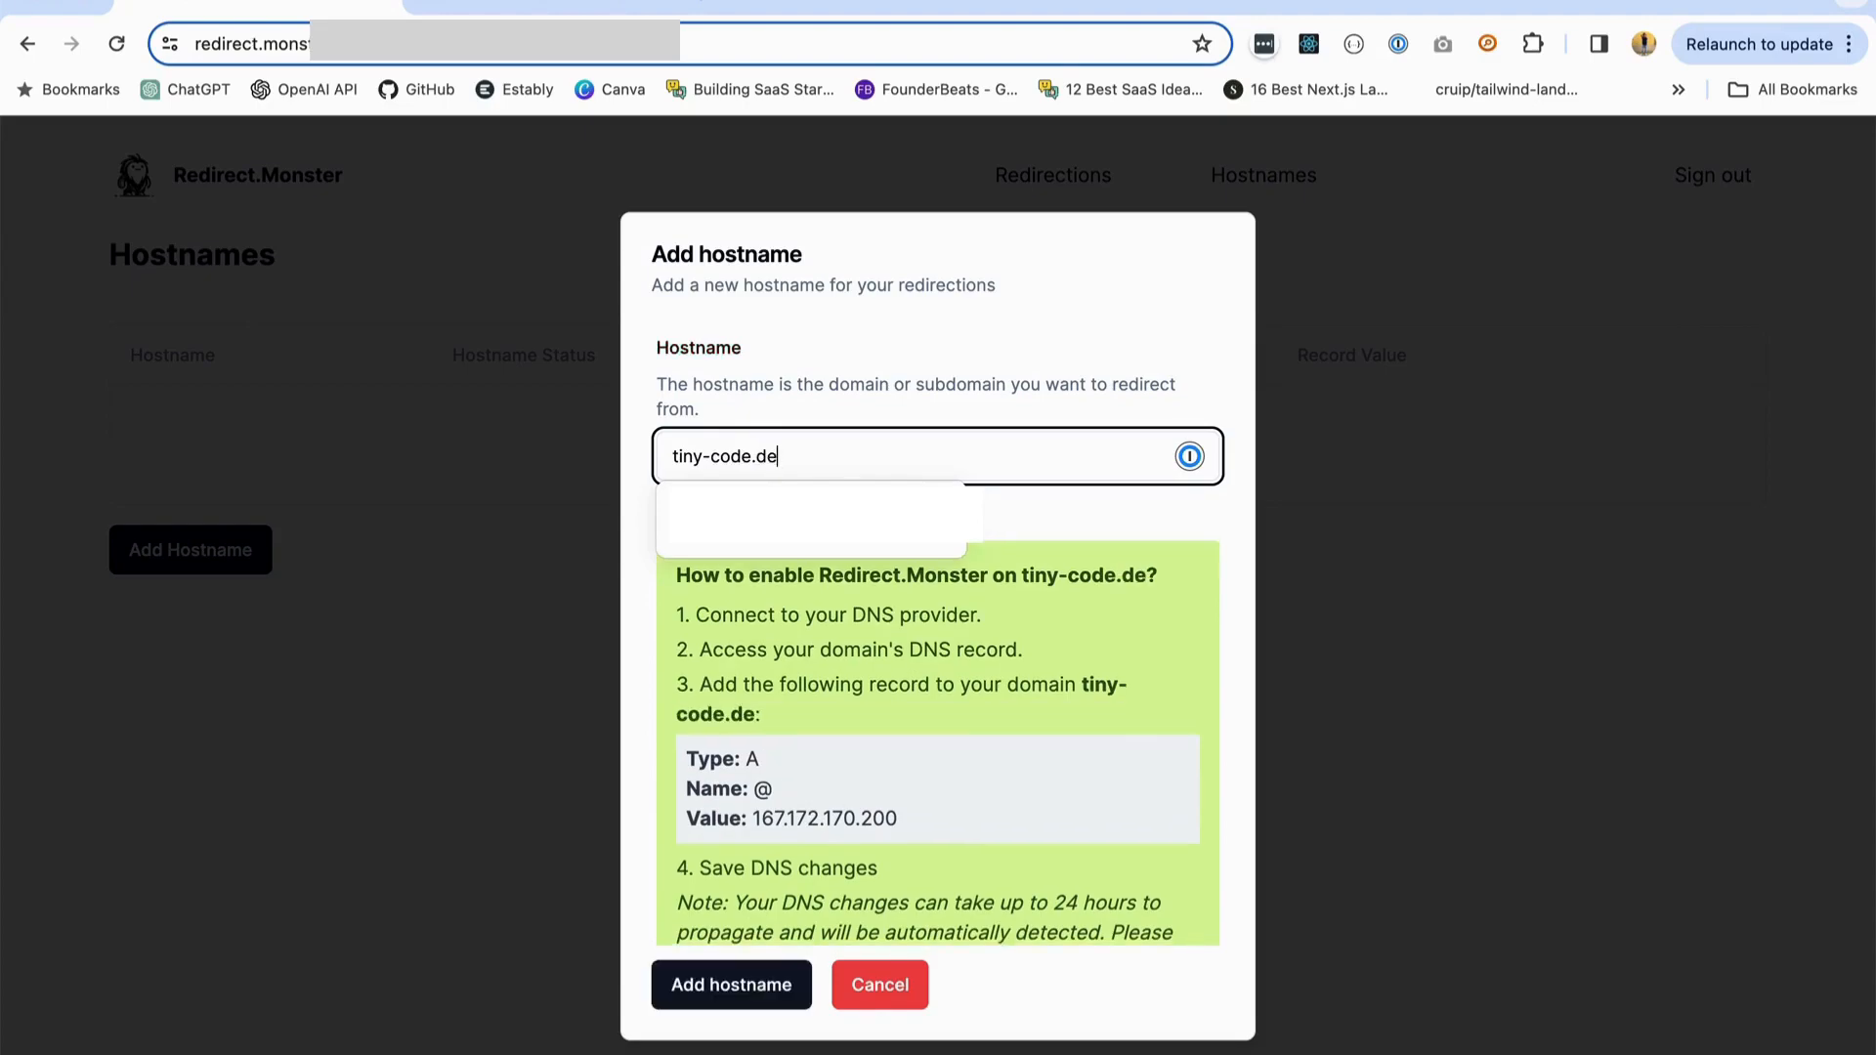
{"action": "type", "text": "v"}
{"action": "key", "text": "Escape"}
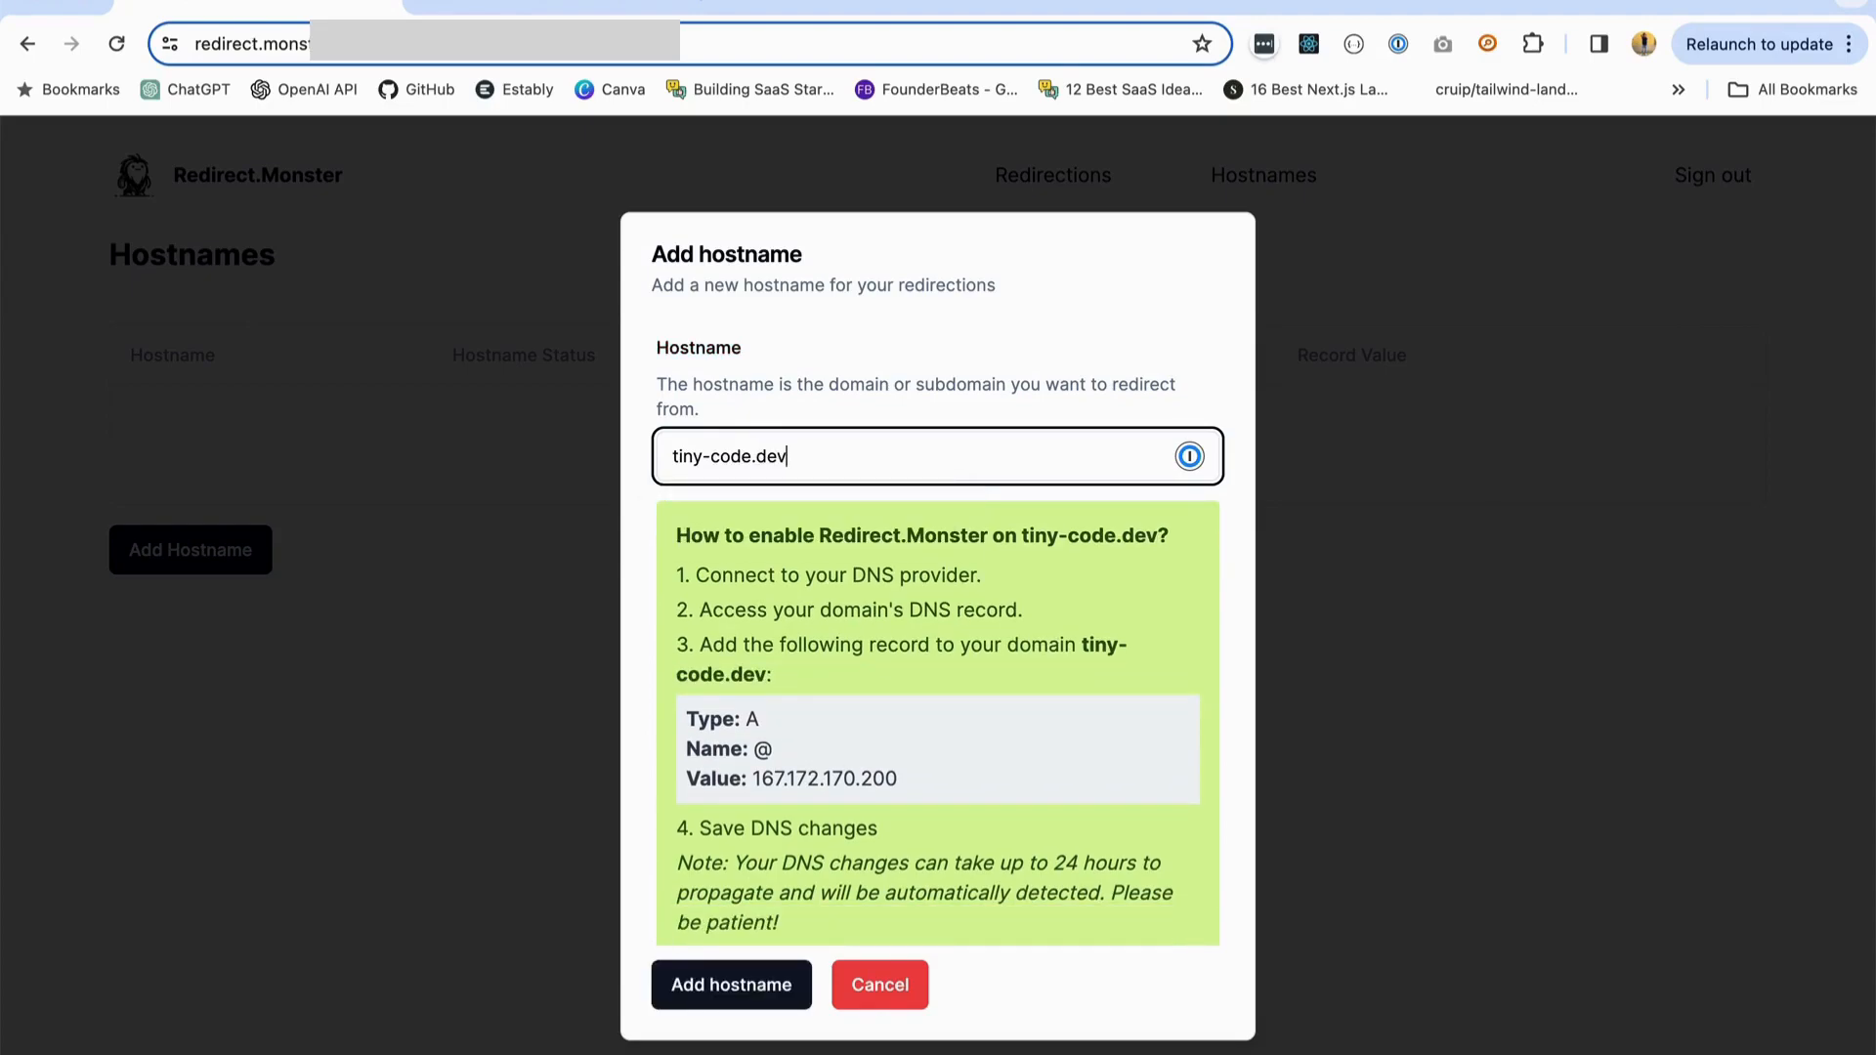
- Insert the subdomain "monster." so that the hostname reads monster.tiny-code.dev
{"action": "key", "text": "Left"}
{"action": "key", "text": "Left"}
{"action": "key", "text": "Left"}
{"action": "key", "text": "Left"}
{"action": "key", "text": "Left"}
{"action": "key", "text": "Left"}
{"action": "key", "text": "Left"}
{"action": "key", "text": "Left"}
{"action": "type", "text": "monster."}
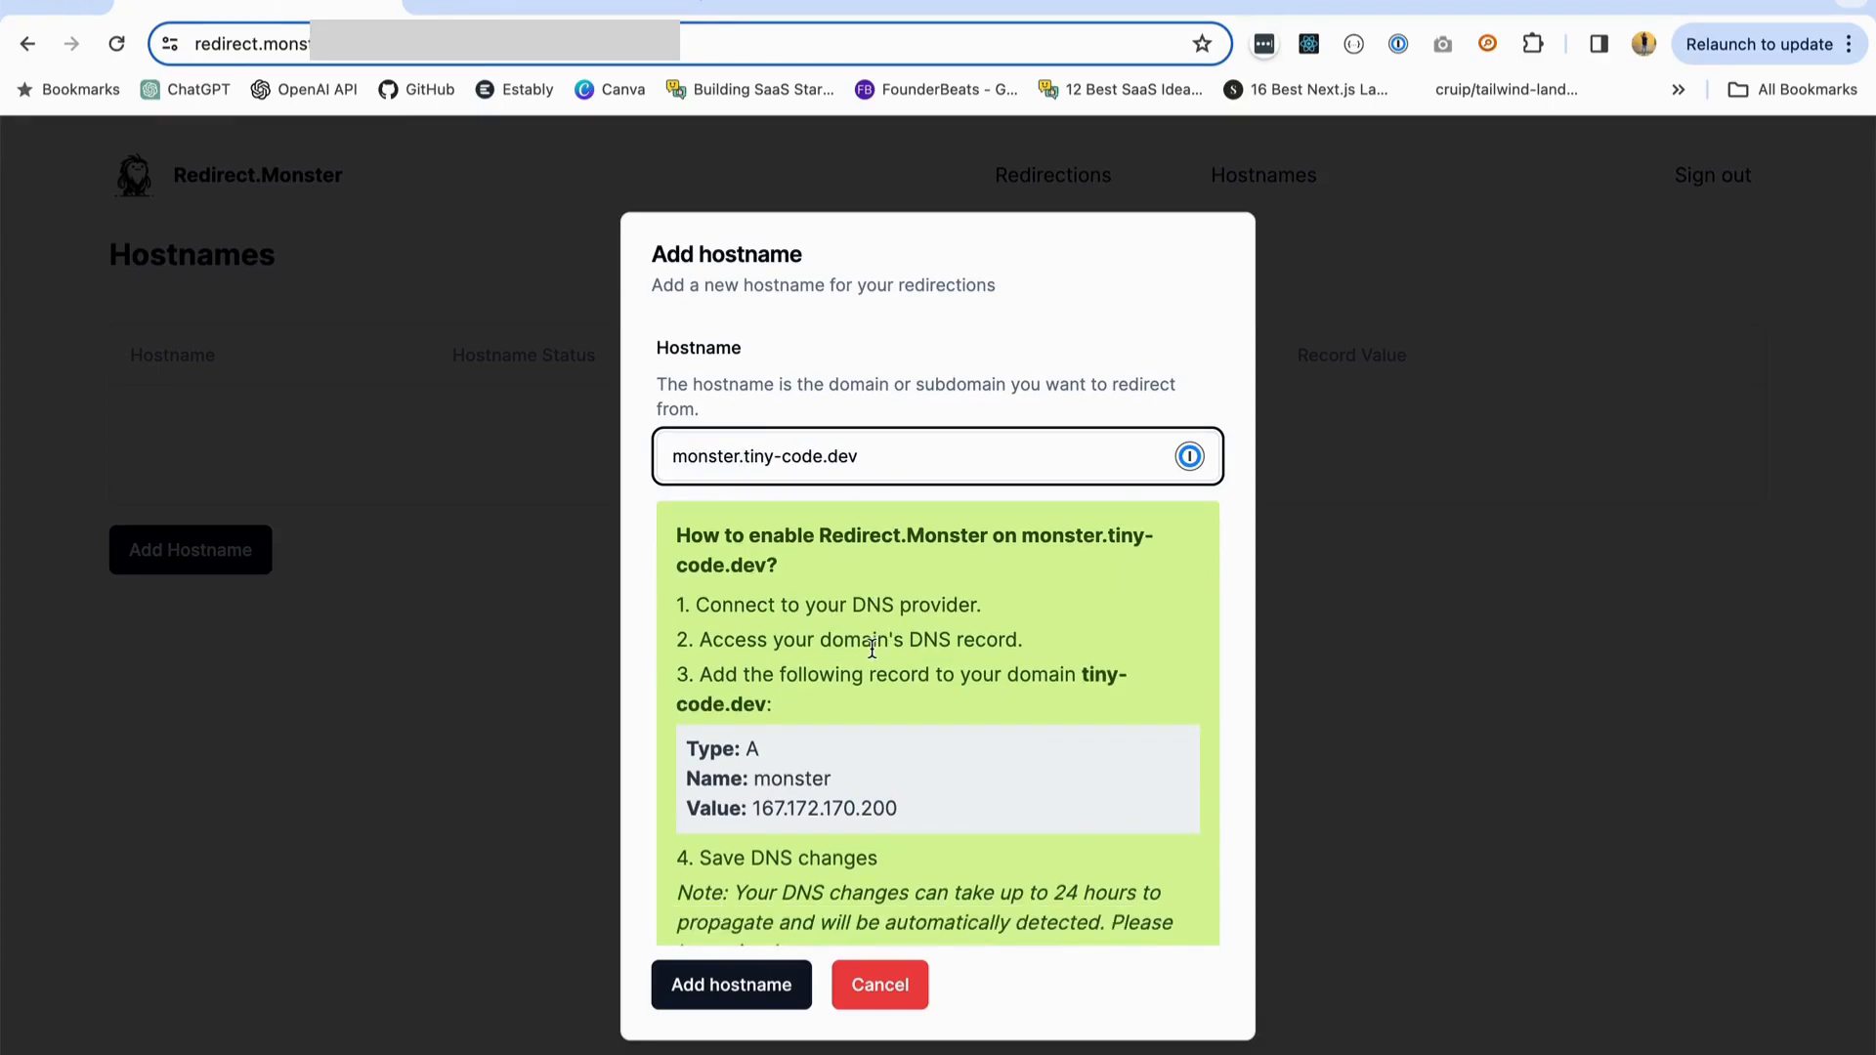
- Examine the name and value of the A record given in the DNS setup instructions
{"action": "scroll", "coordinate": [870, 645], "scroll_direction": "down", "scroll_amount": 1}
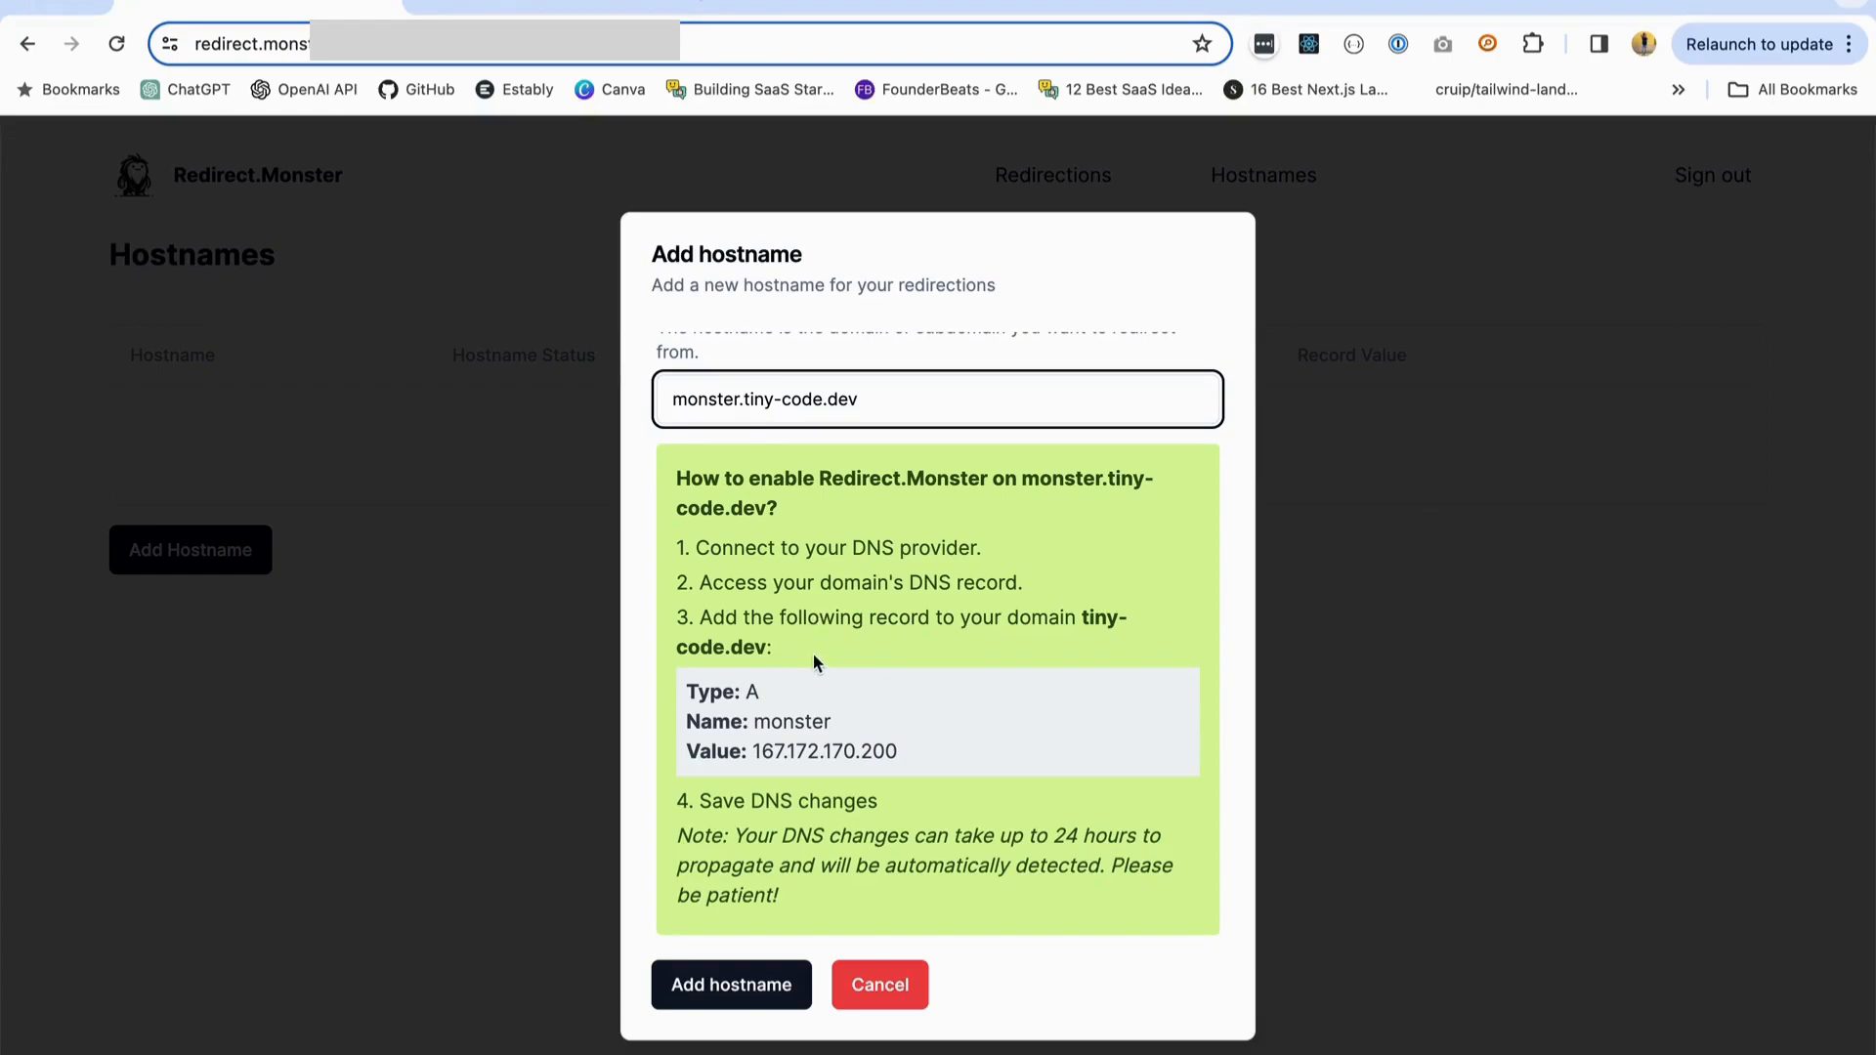
{"action": "left_click", "coordinate": [756, 721]}
{"action": "left_click_drag", "start_coordinate": [756, 721], "coordinate": [842, 720]}
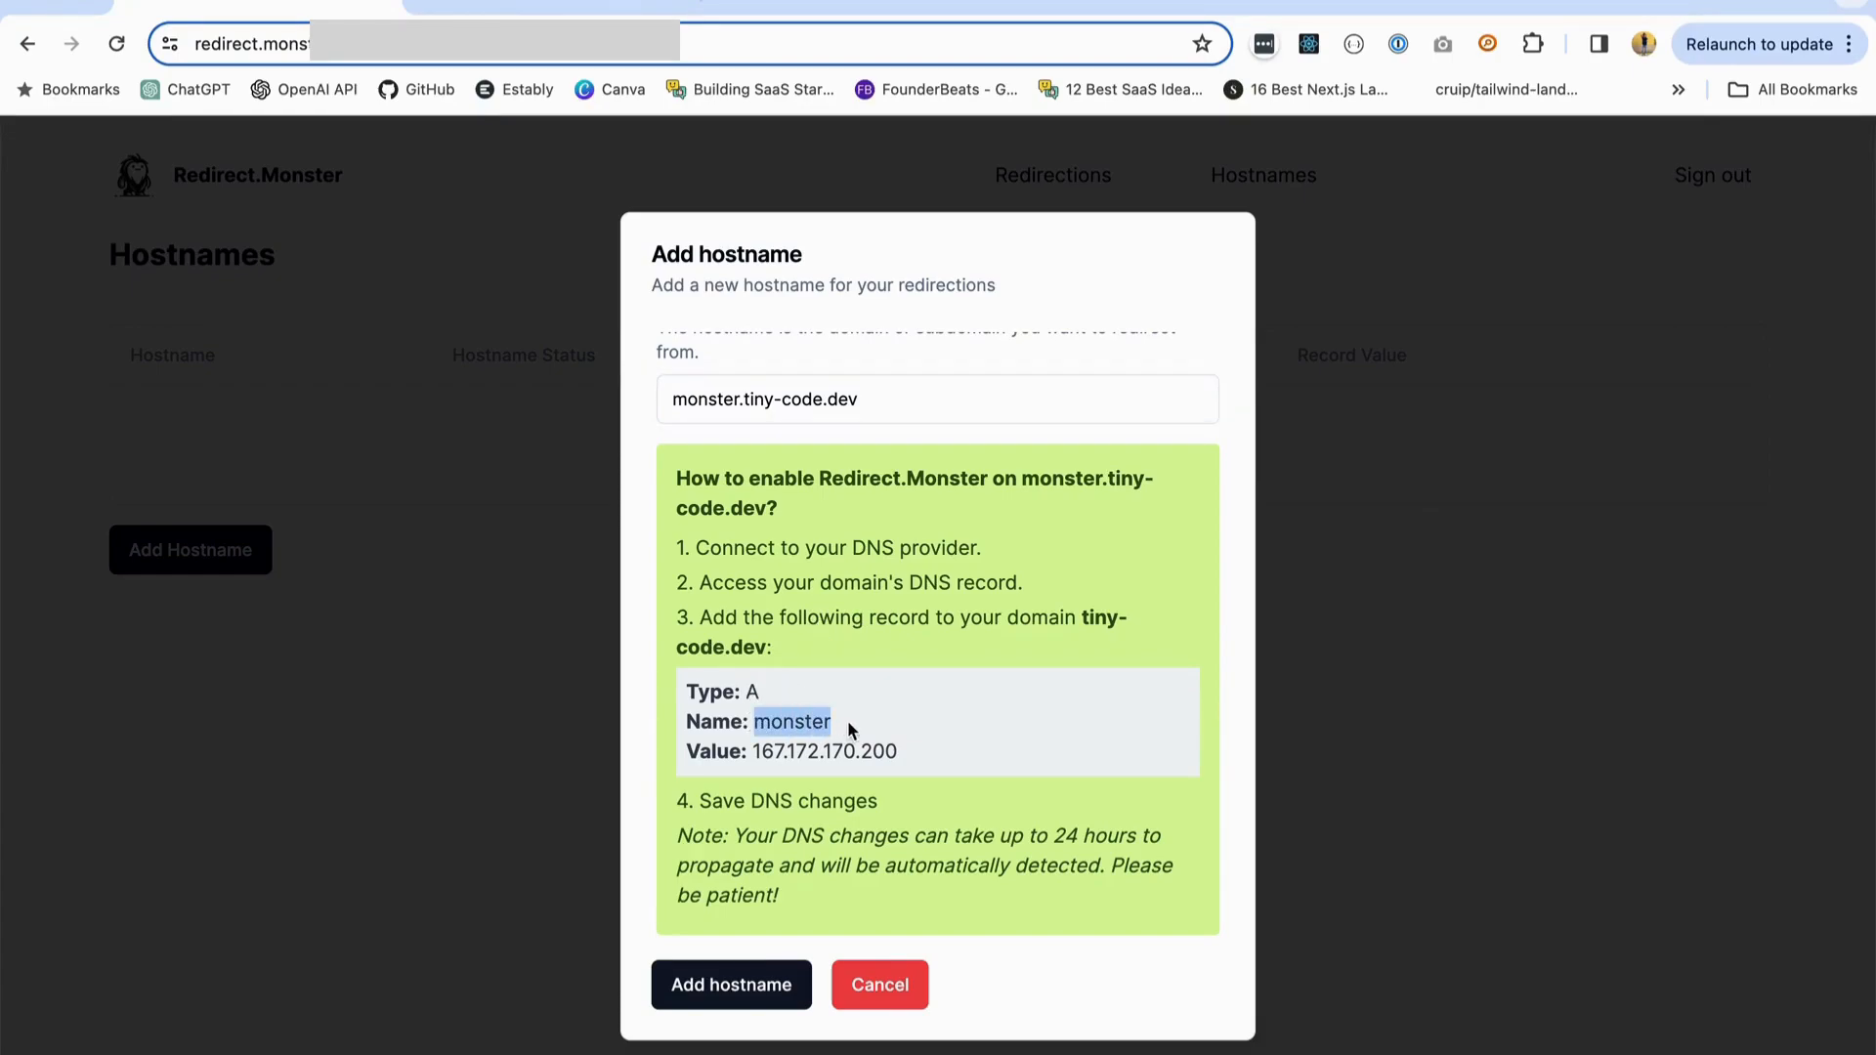
{"action": "left_click", "coordinate": [809, 721]}
{"action": "left_click_drag", "start_coordinate": [754, 750], "coordinate": [904, 759]}
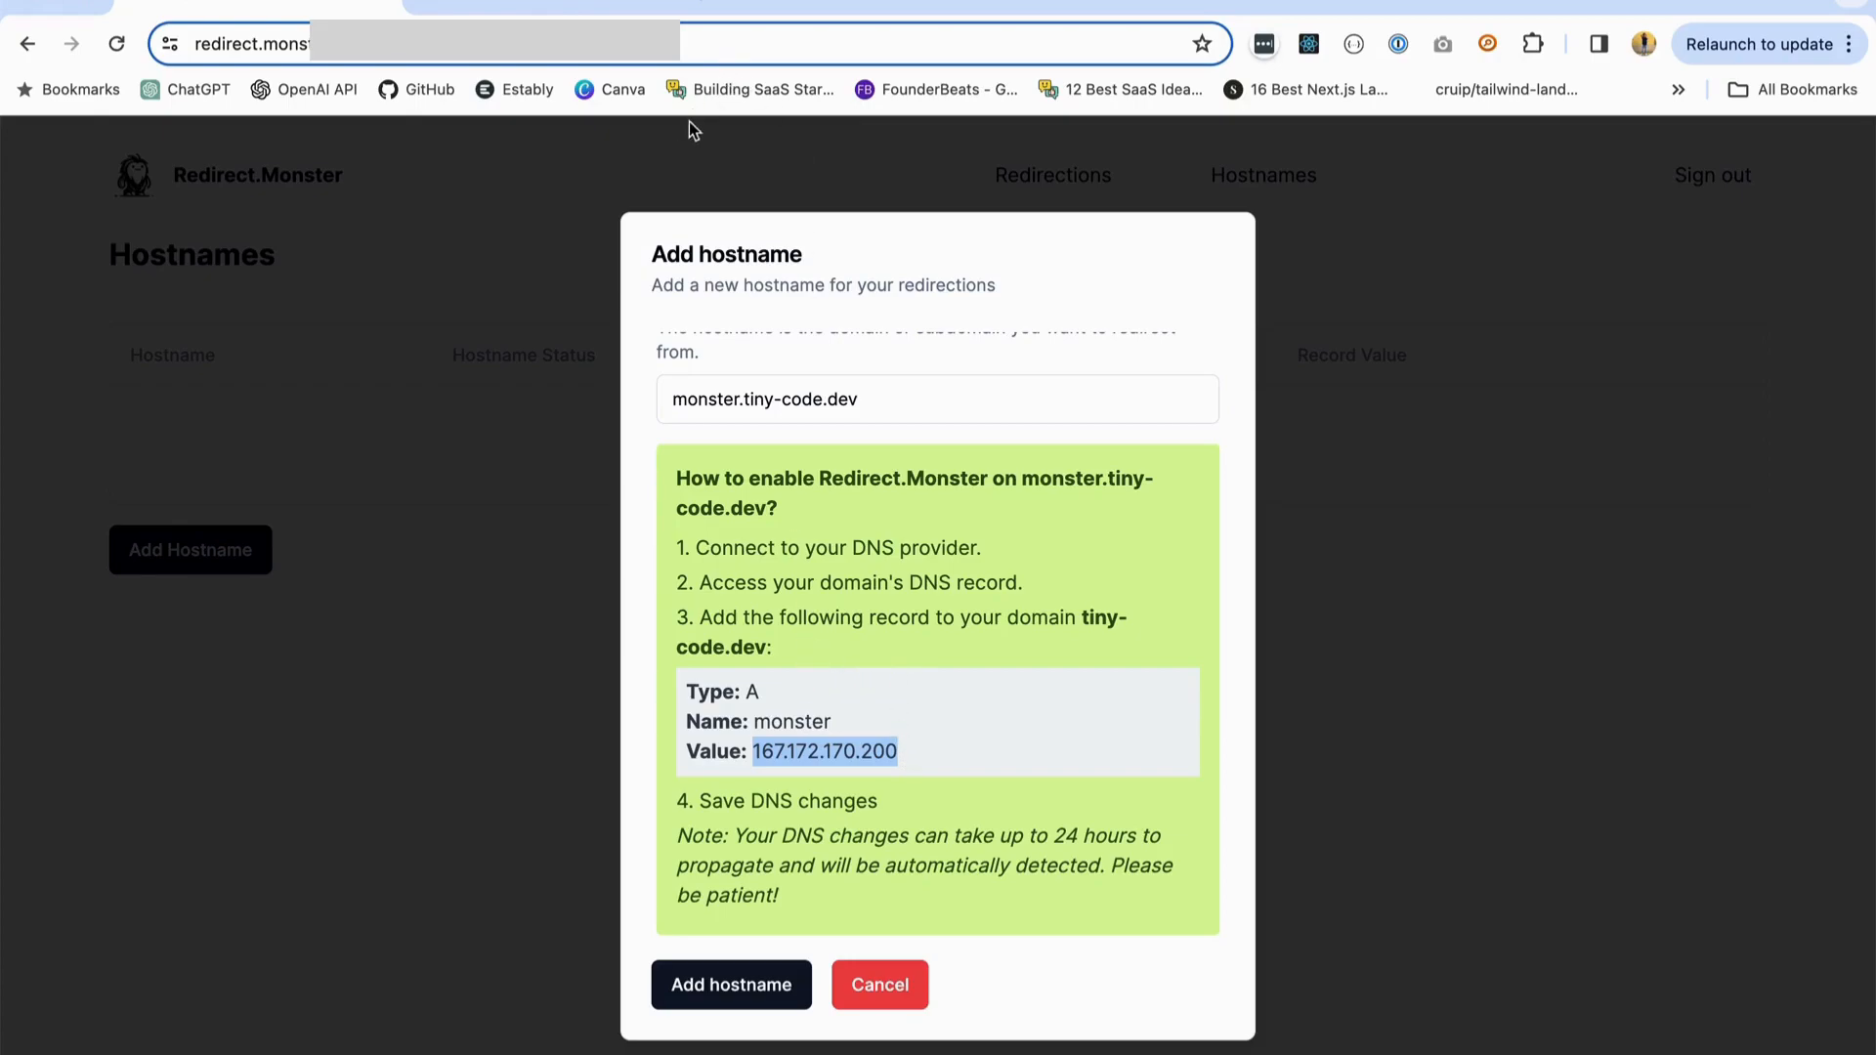
- Switch to Cloudflare and start a new A record named monster for tiny-code.dev
{"action": "left_click", "coordinate": [552, 5]}
{"action": "scroll", "coordinate": [1151, 765], "scroll_direction": "down", "scroll_amount": 2}
{"action": "scroll", "coordinate": [1151, 765], "scroll_direction": "up", "scroll_amount": 2}
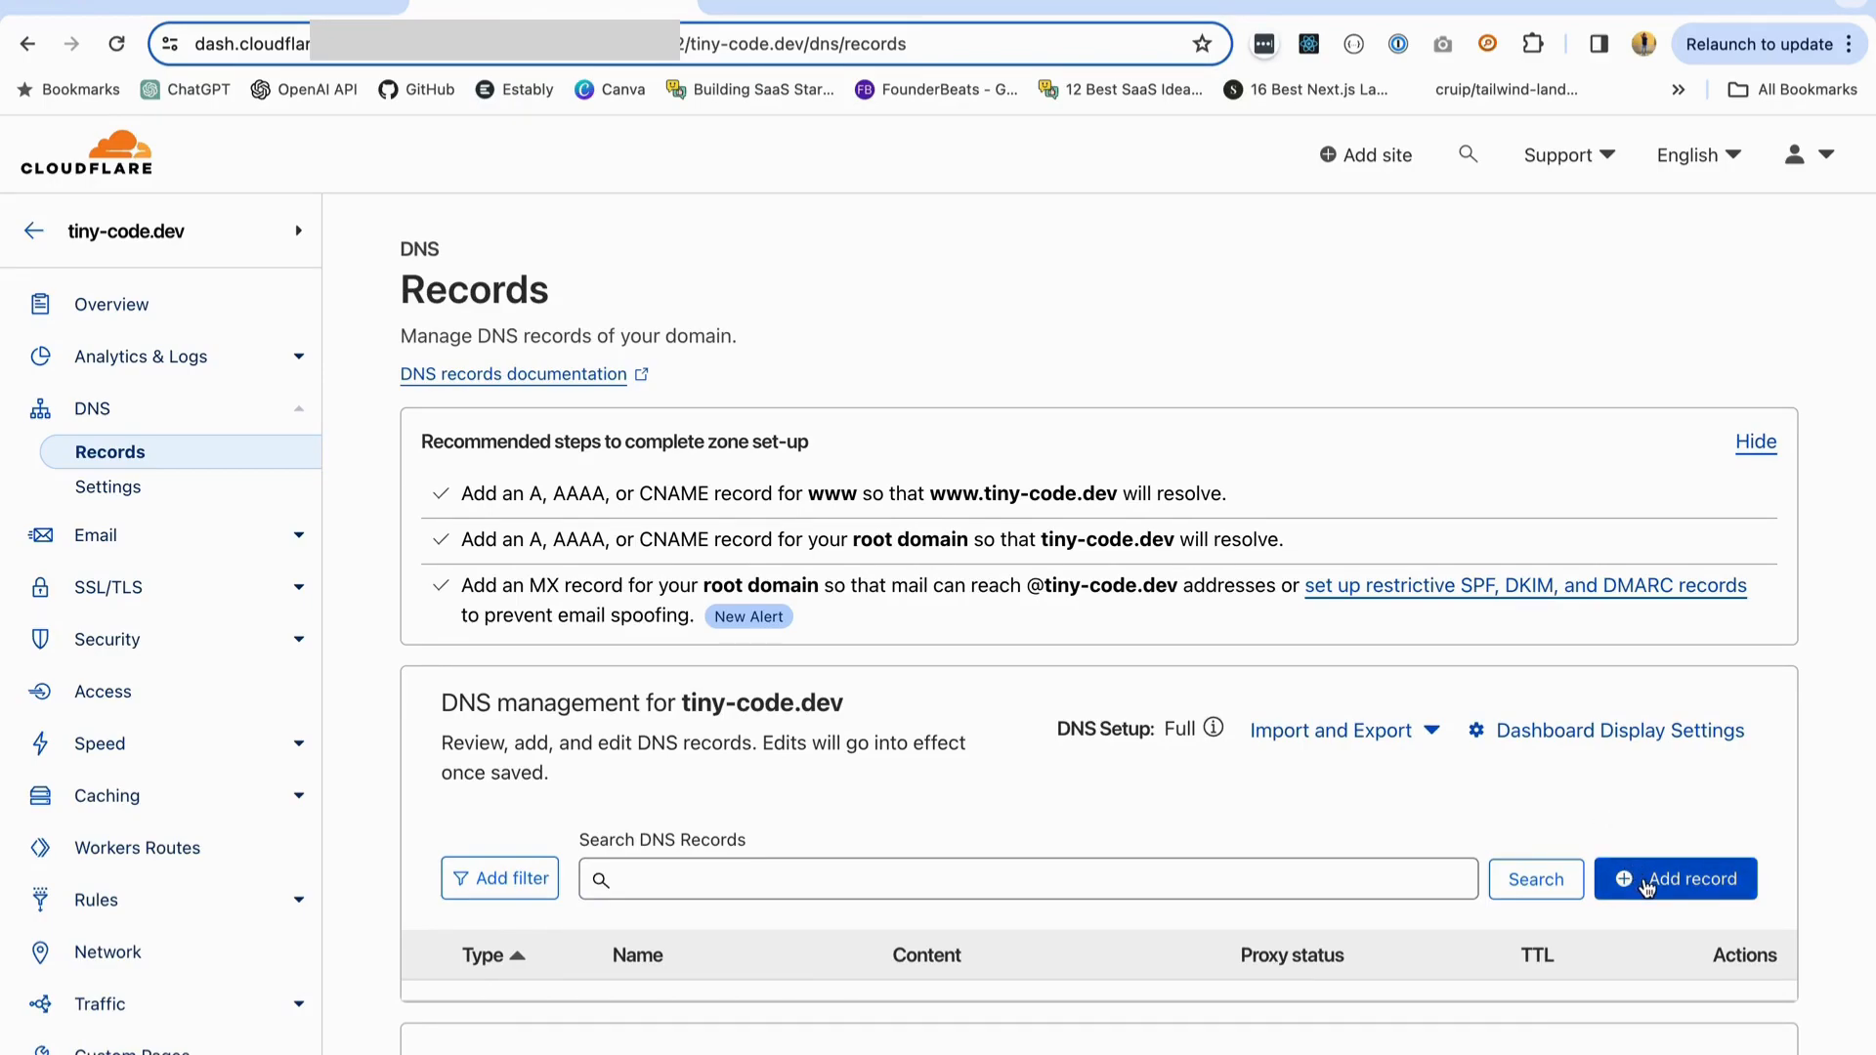
{"action": "left_click", "coordinate": [1648, 882]}
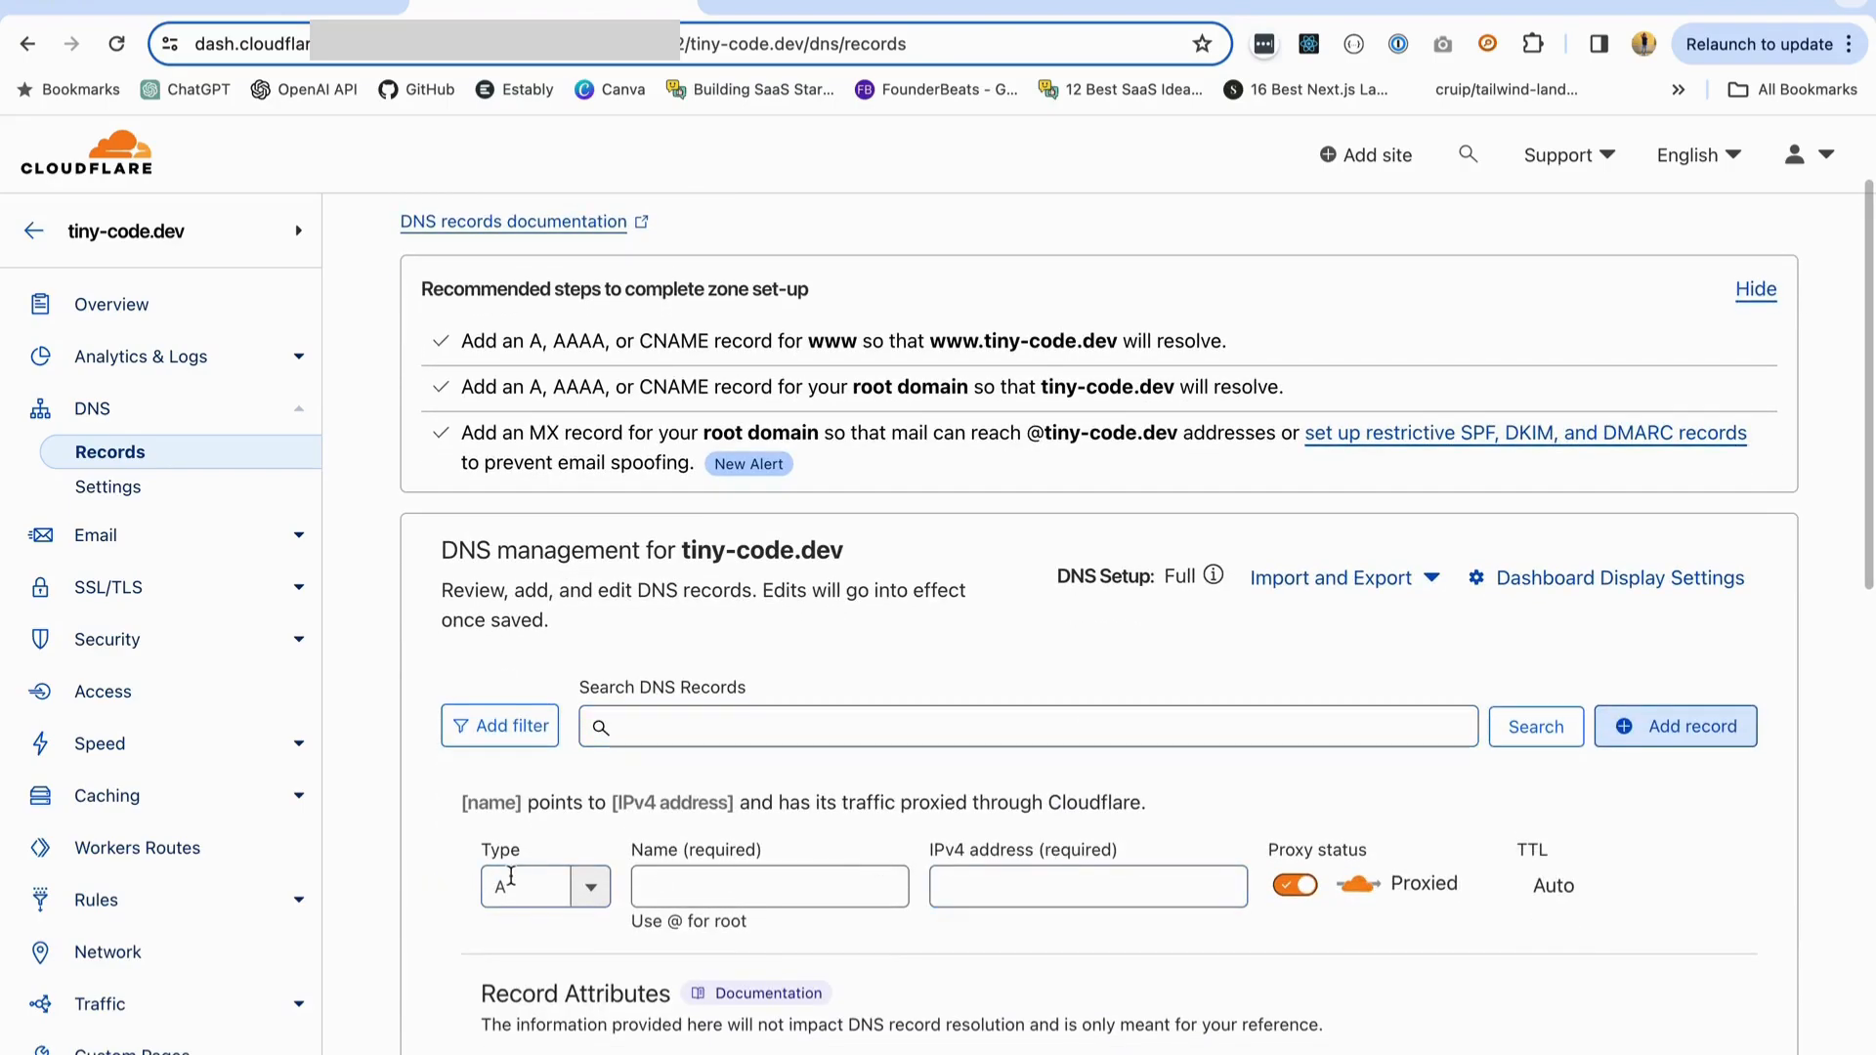
{"action": "left_click", "coordinate": [758, 883]}
{"action": "type", "text": "monster"}
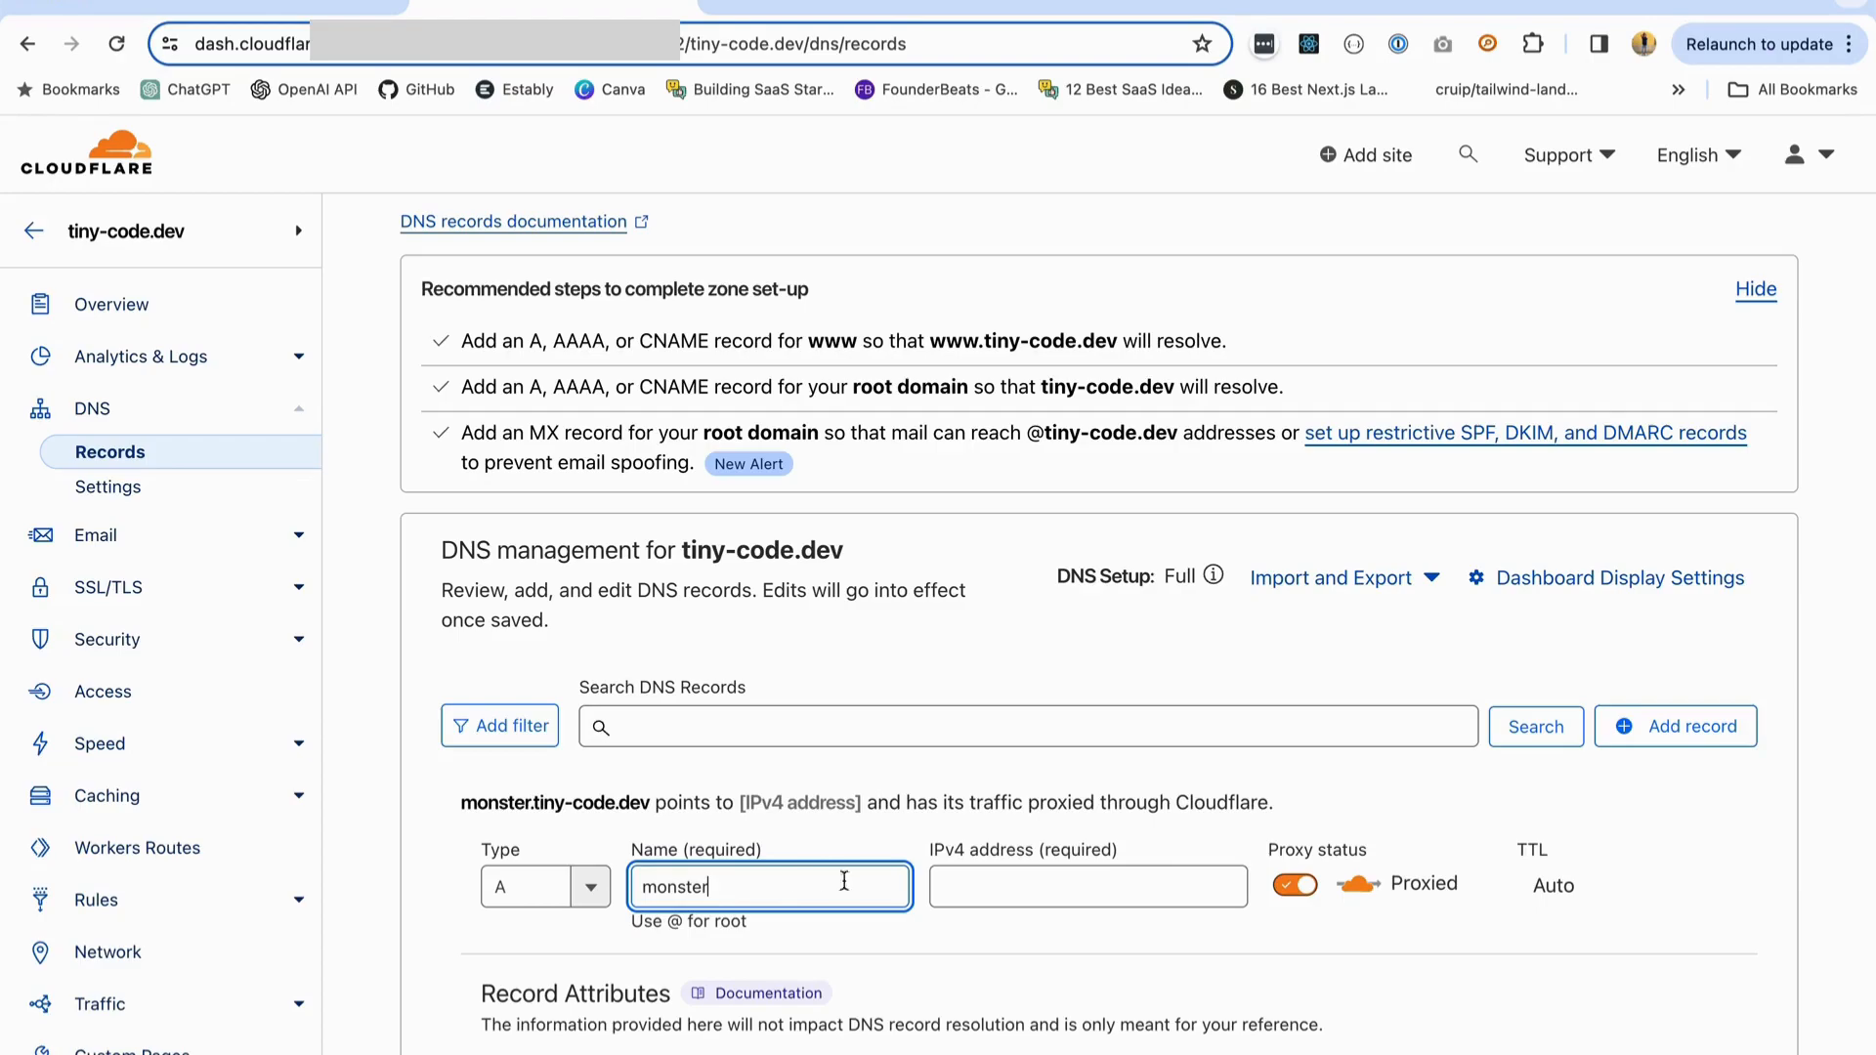
- Copy the value 167.172.170.200 from the Redirect.Monster instructions into the IPv4 address of the Cloudflare record
{"action": "left_click", "coordinate": [1049, 870]}
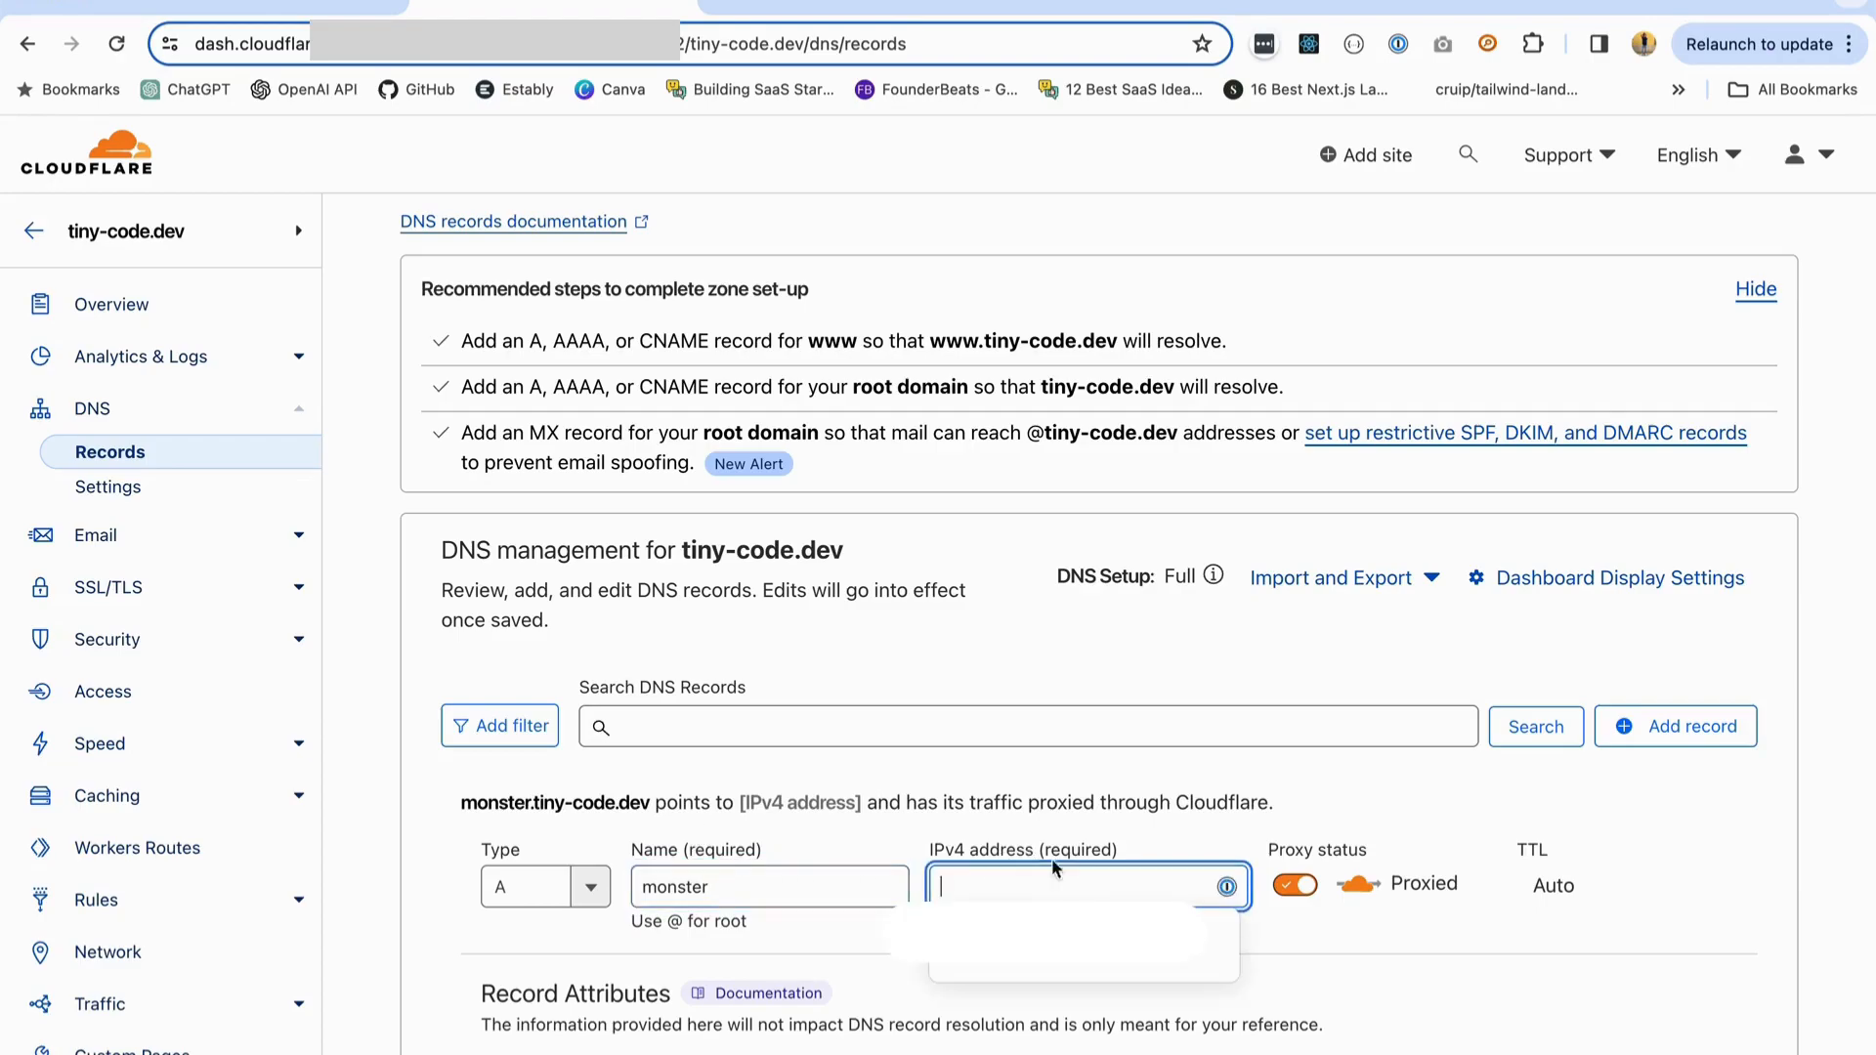
{"action": "key", "text": "ctrl+shift+Tab"}
{"action": "left_click", "coordinate": [847, 753]}
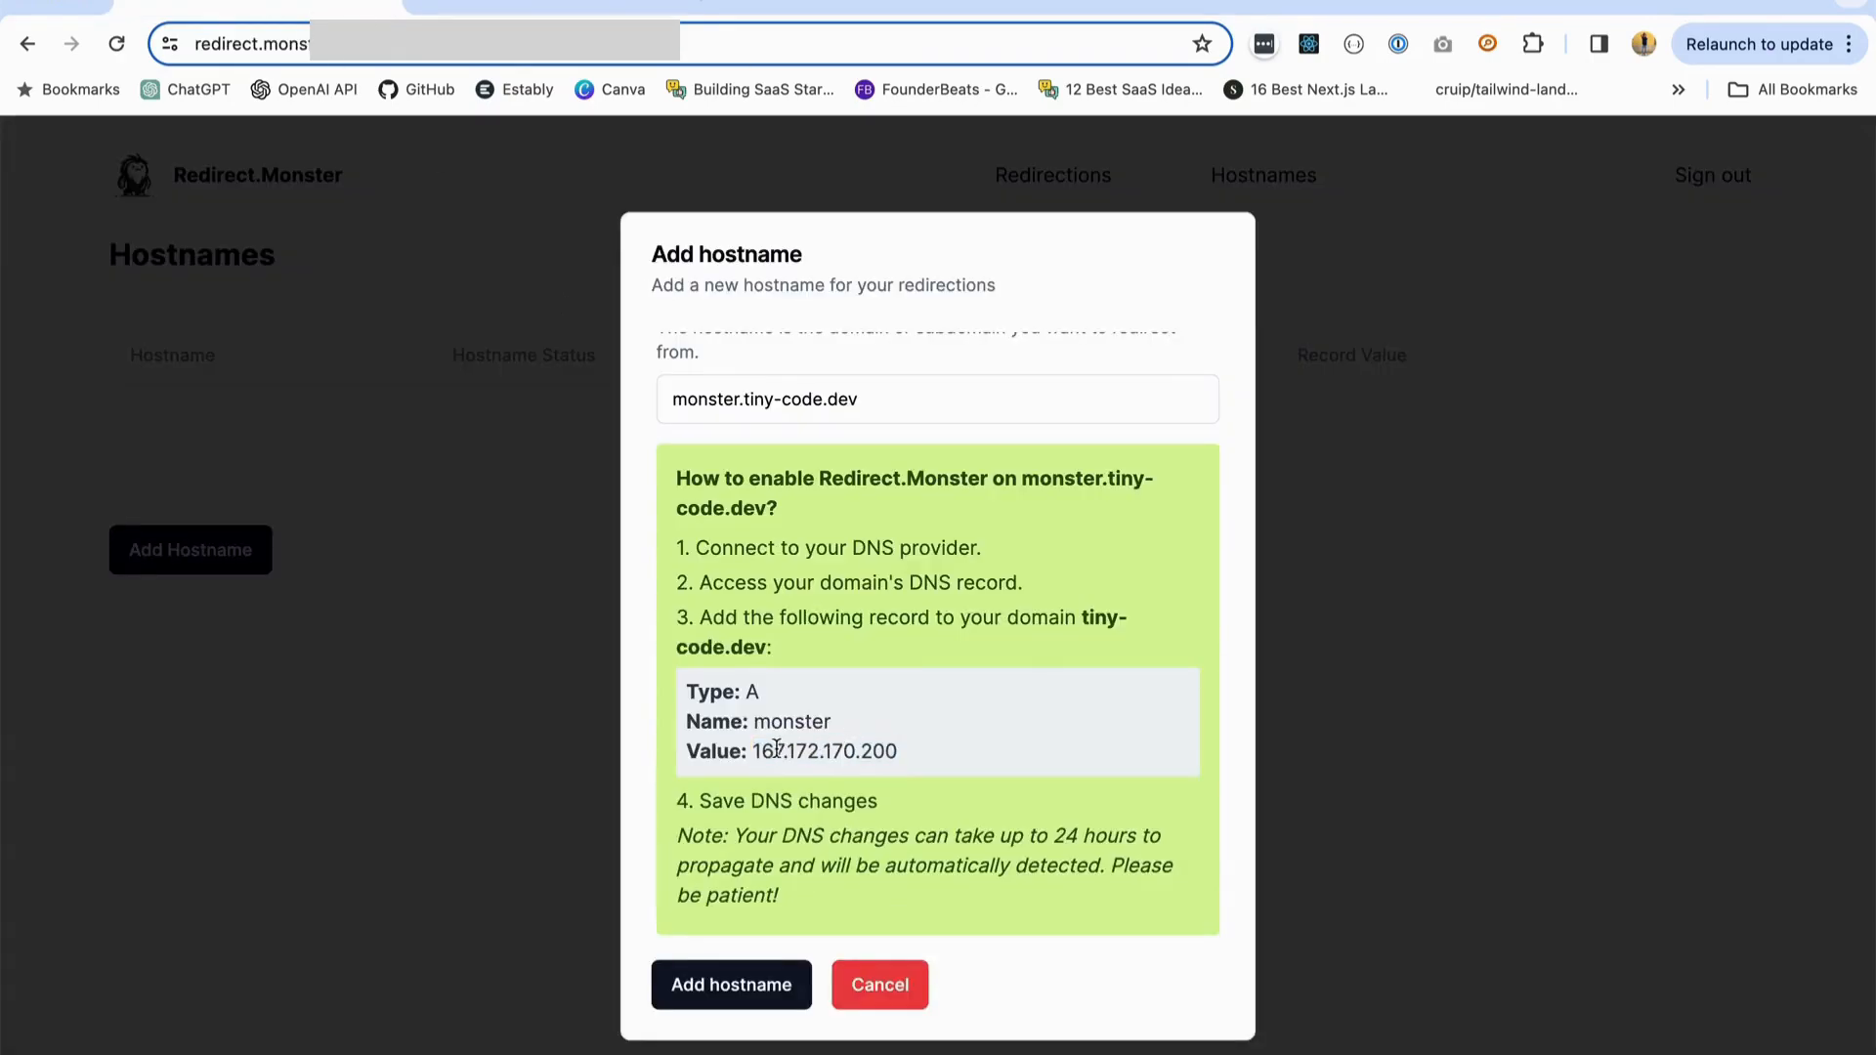
{"action": "left_click_drag", "start_coordinate": [753, 752], "coordinate": [938, 757]}
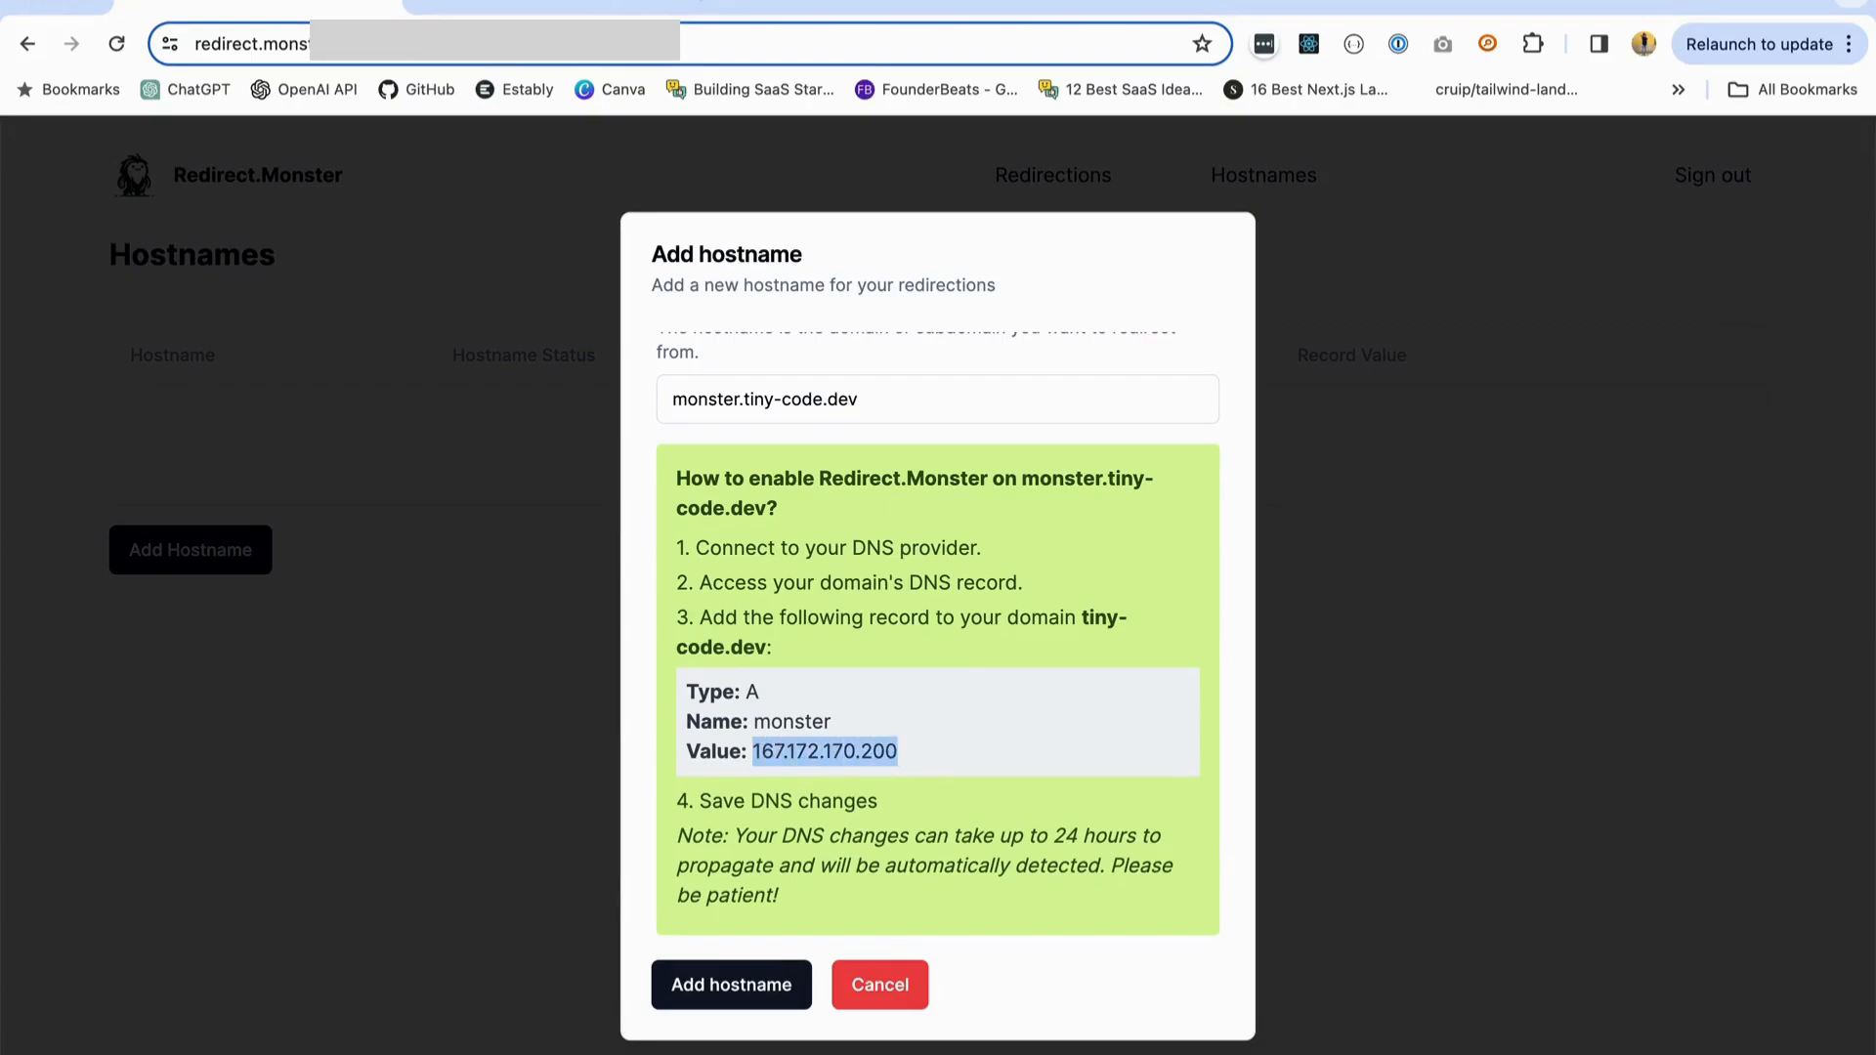
{"action": "key", "text": "ctrl+c"}
{"action": "key", "text": "ctrl+Tab"}
{"action": "key", "text": "ctrl+v"}
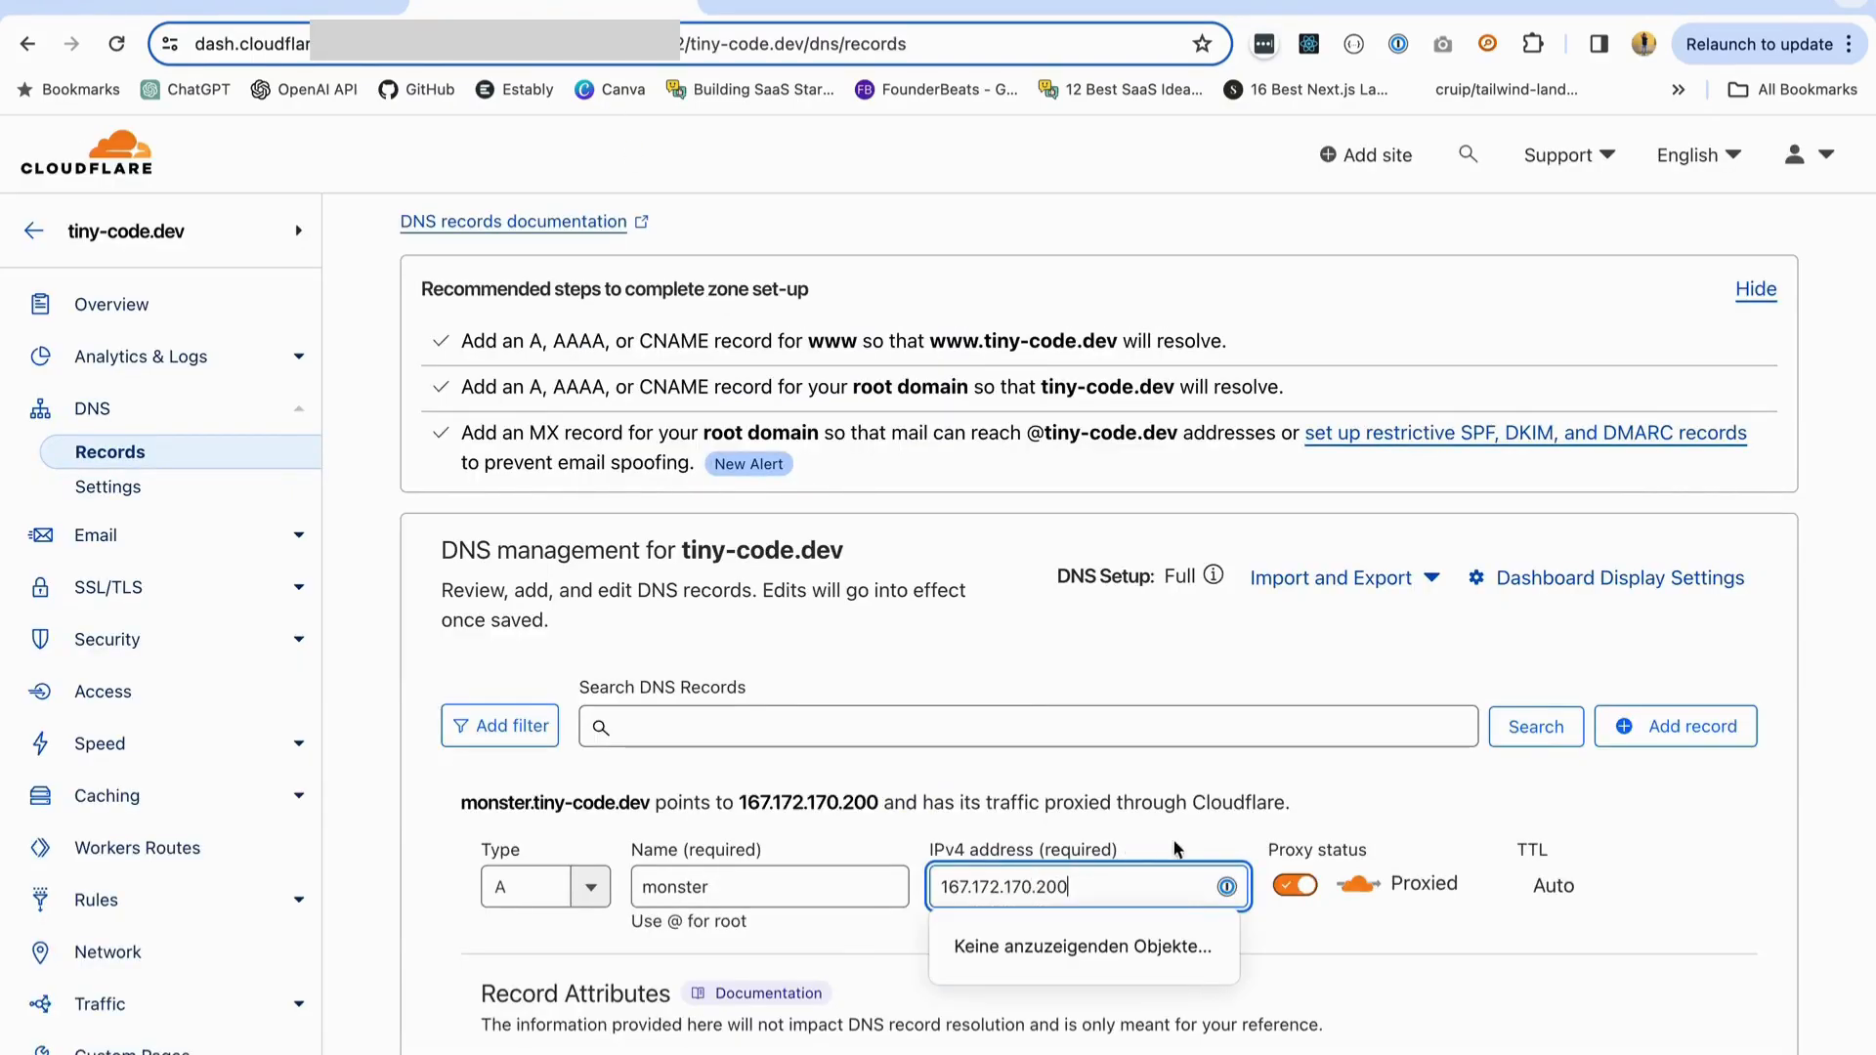
- Set the monster record's proxy status to DNS only and save the record
{"action": "left_click", "coordinate": [1295, 885]}
{"action": "scroll", "coordinate": [1327, 832], "scroll_direction": "down", "scroll_amount": 1}
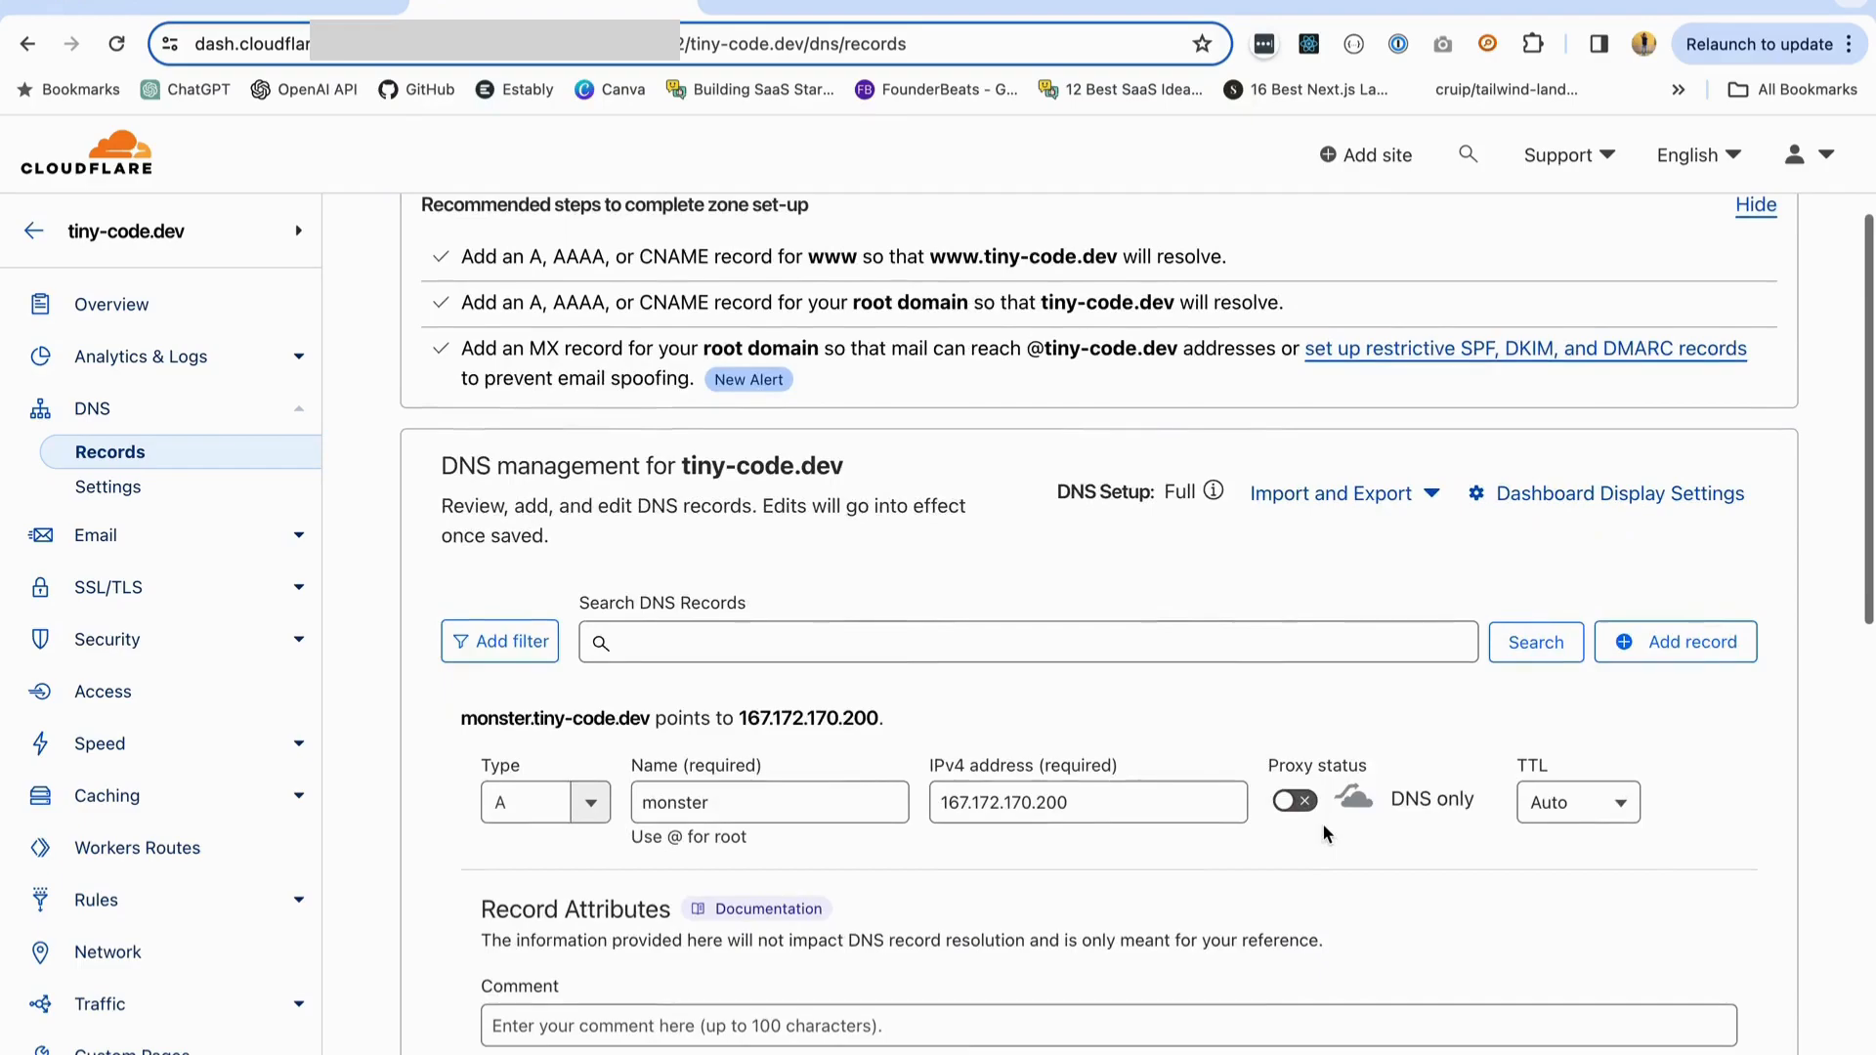
{"action": "scroll", "coordinate": [1309, 835], "scroll_direction": "down", "scroll_amount": 5}
{"action": "scroll", "coordinate": [1309, 836], "scroll_direction": "up", "scroll_amount": 3}
{"action": "scroll", "coordinate": [1310, 835], "scroll_direction": "up", "scroll_amount": 1}
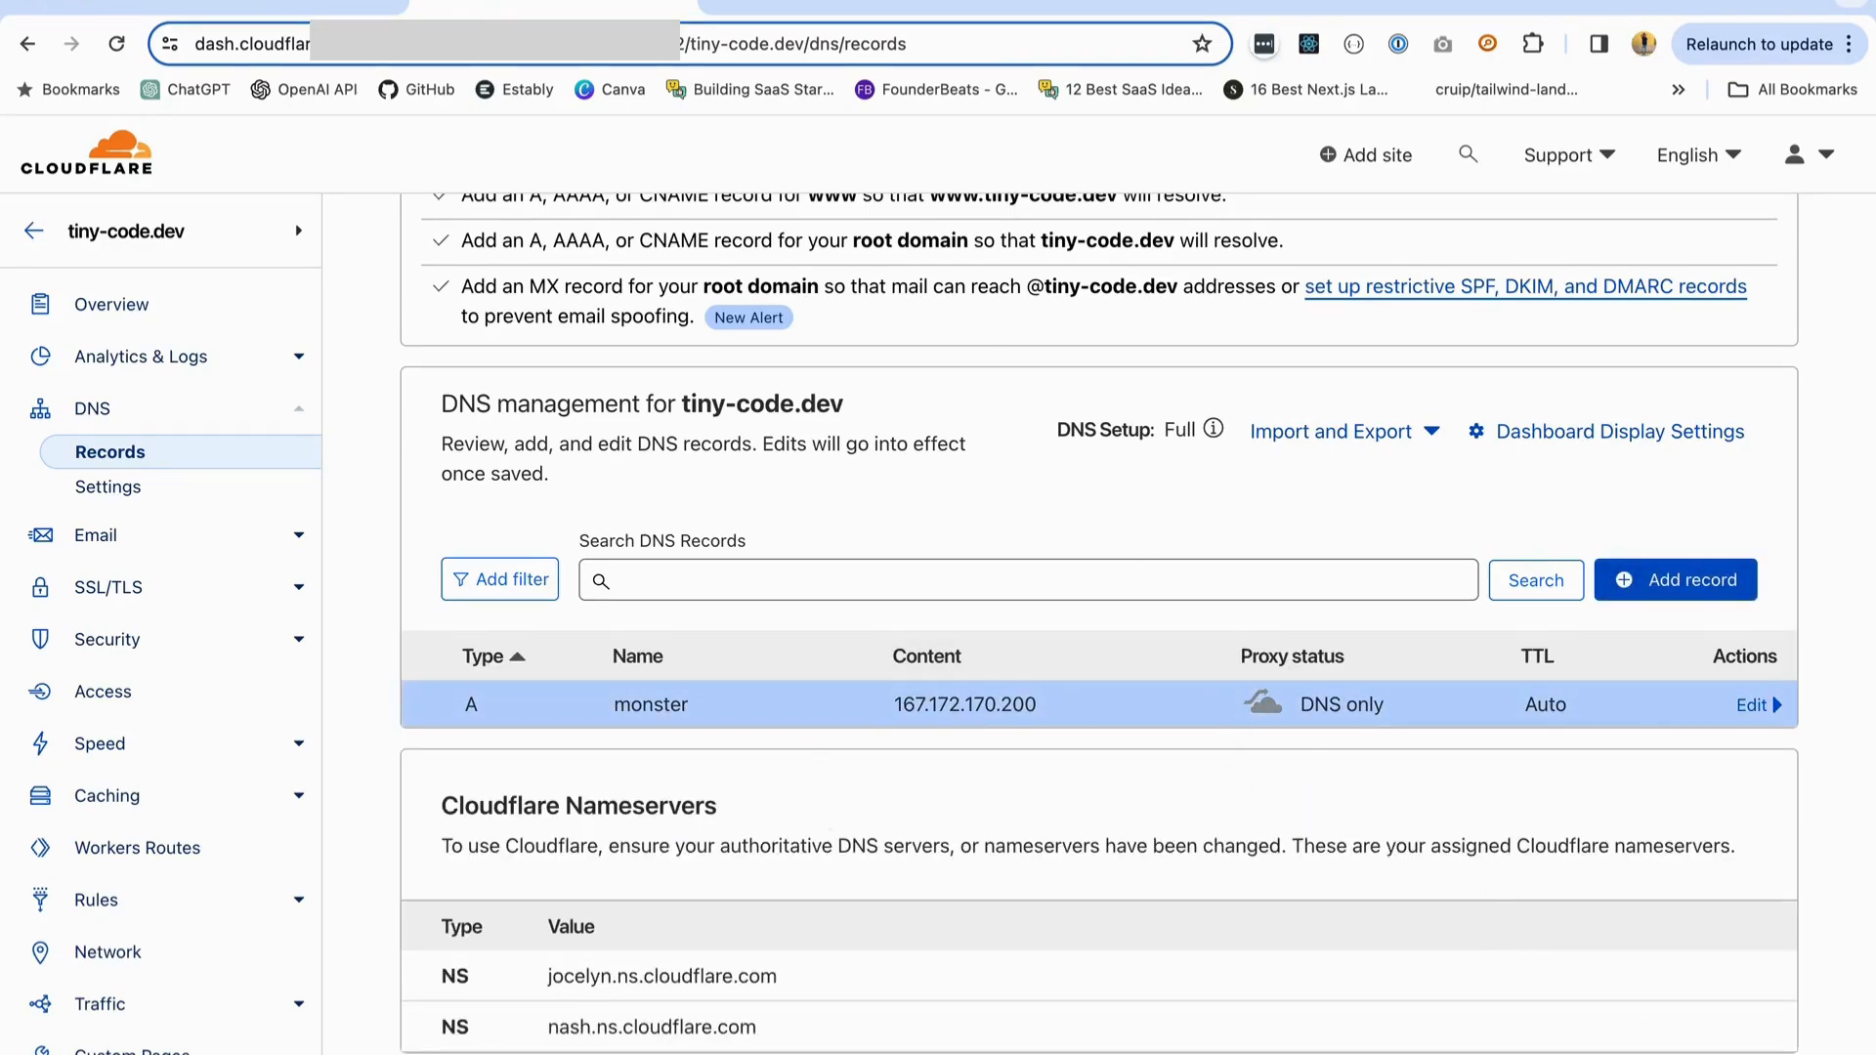
- Switch back to Redirect.Monster and add the hostname monster.tiny-code.dev
{"action": "left_click", "coordinate": [274, 8]}
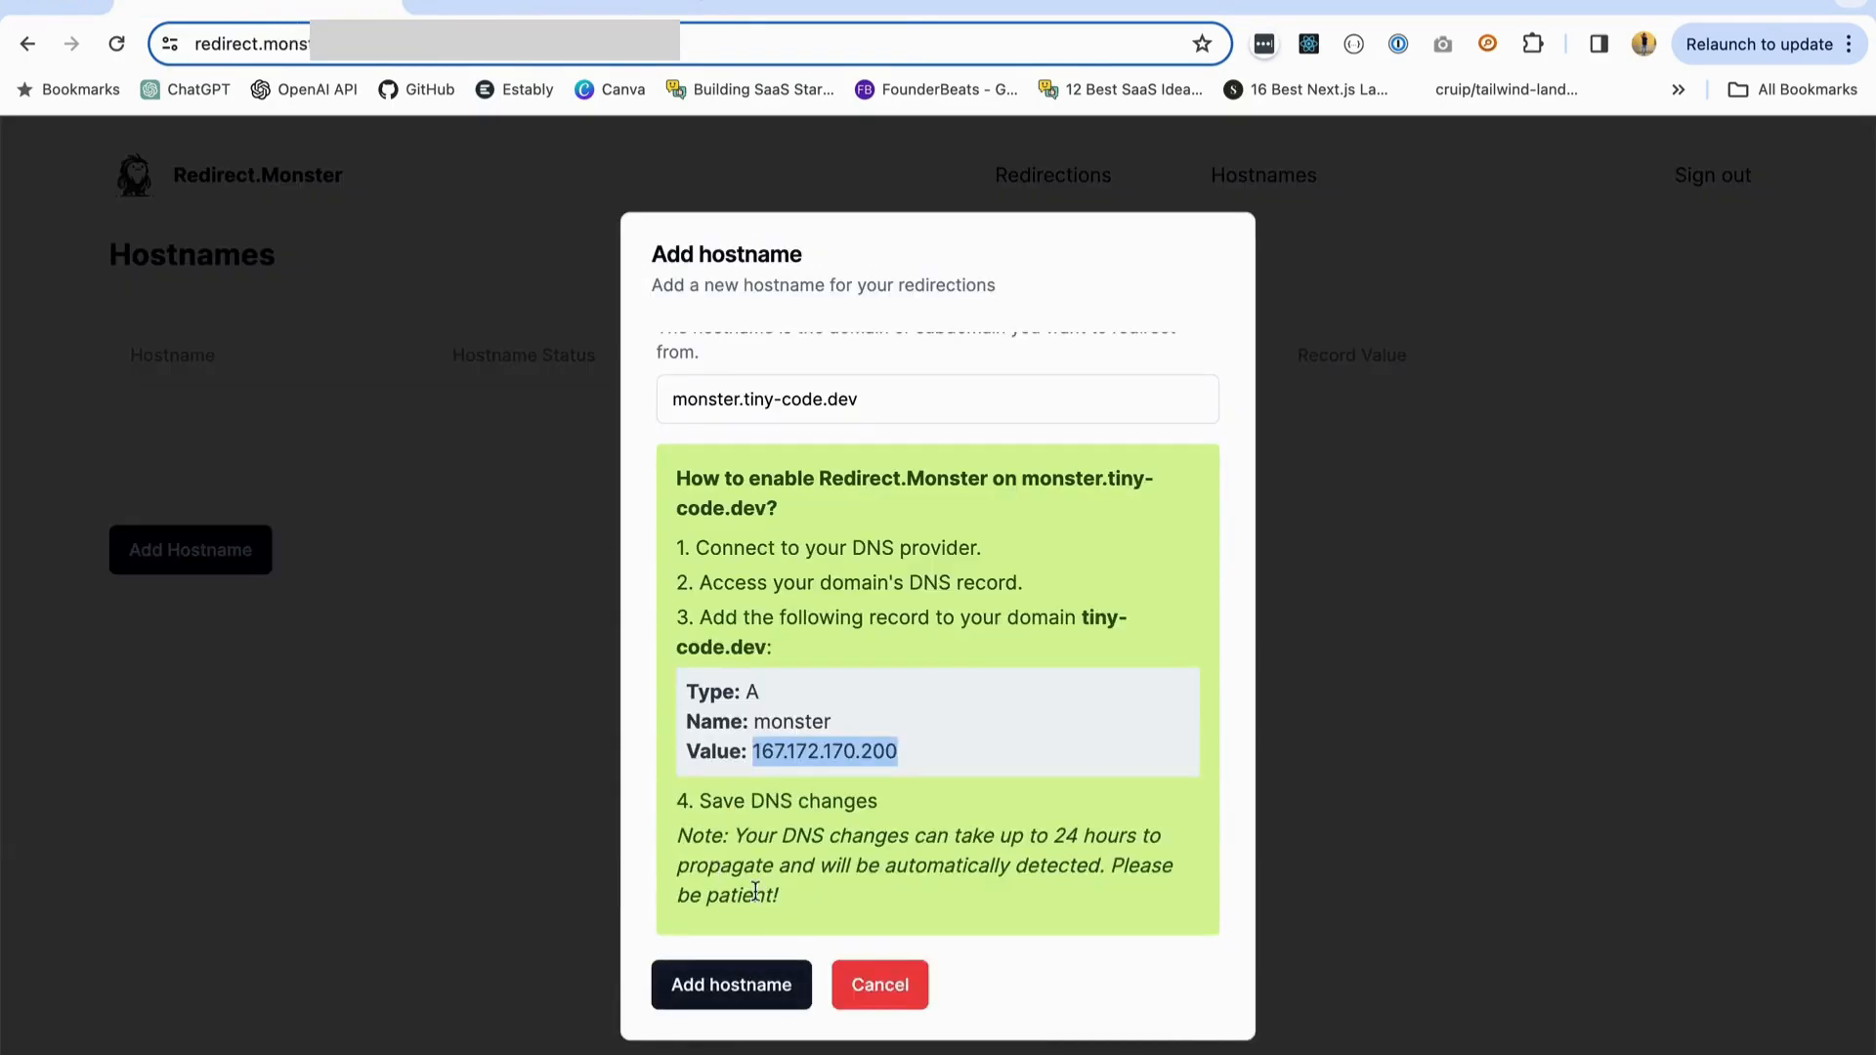
{"action": "scroll", "coordinate": [848, 743], "scroll_direction": "up", "scroll_amount": 1}
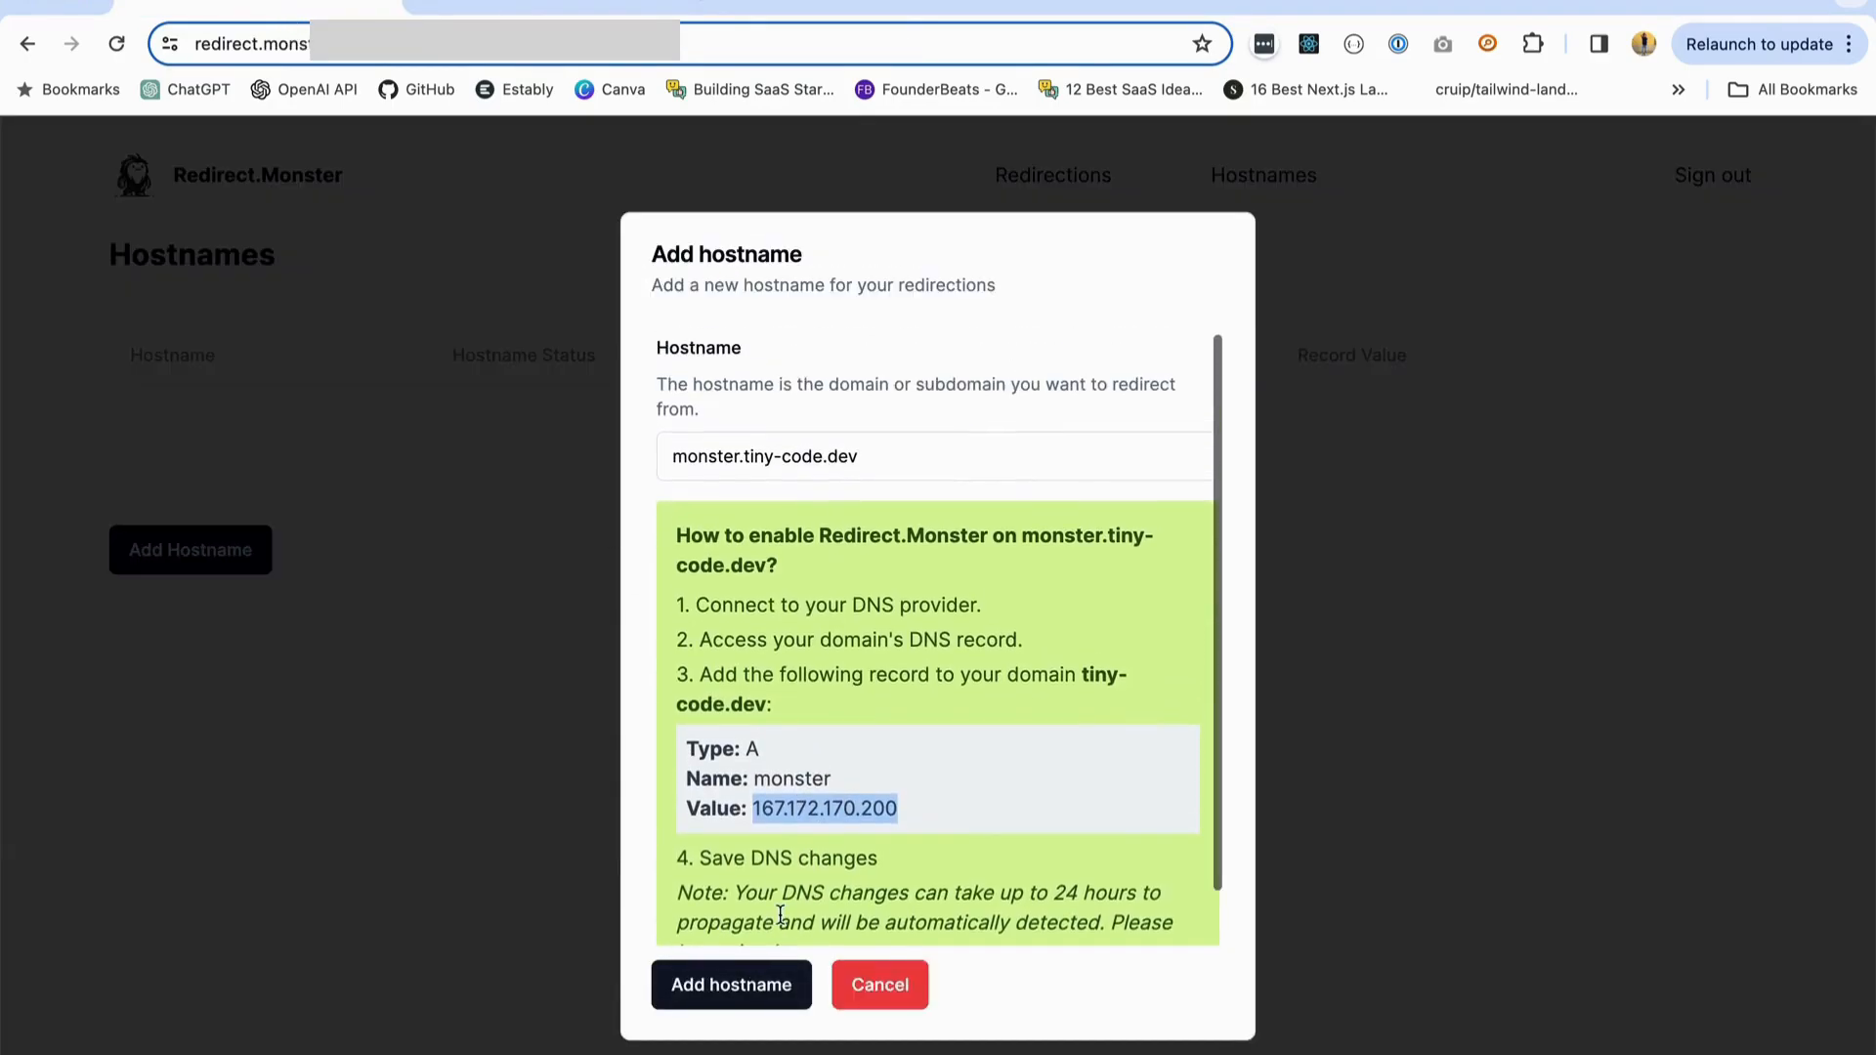
{"action": "left_click", "coordinate": [737, 987]}
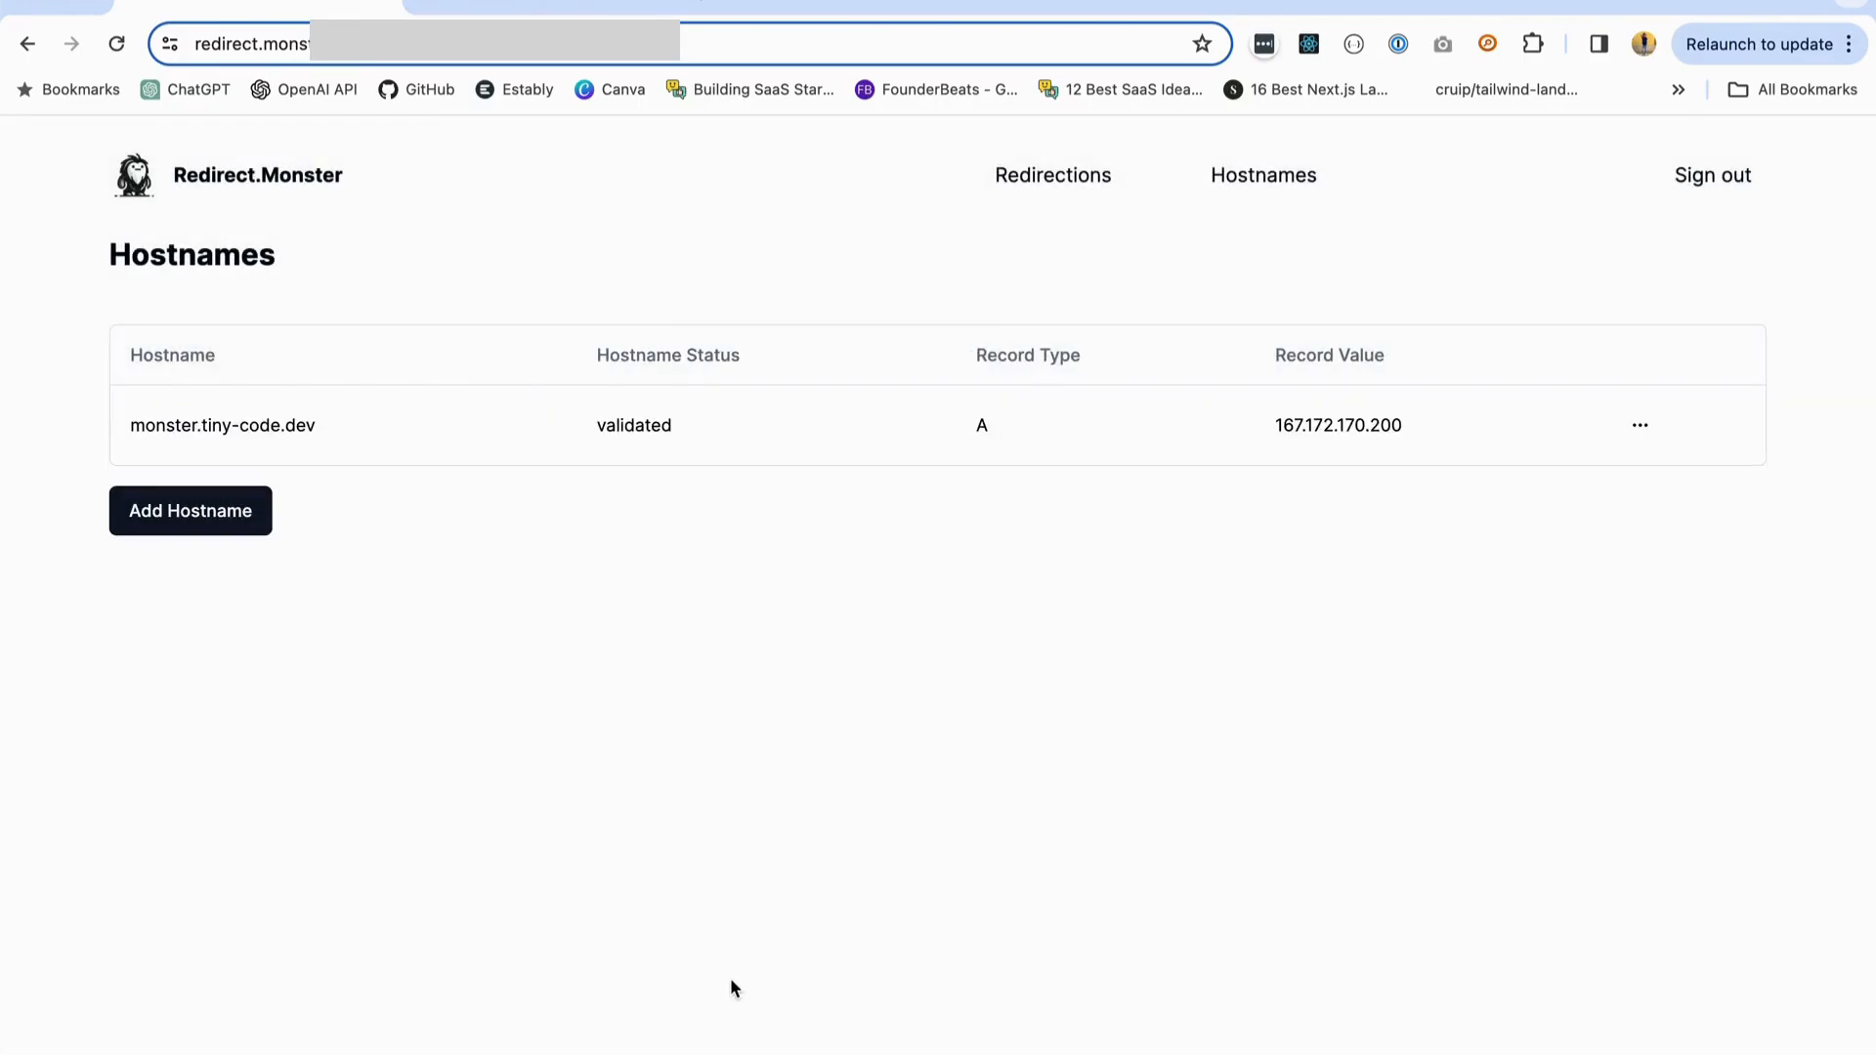
- Check the added hostname's entry and test monster.tiny-code.dev by opening it in another browser tab
{"action": "left_click_drag", "start_coordinate": [132, 425], "coordinate": [1449, 415]}
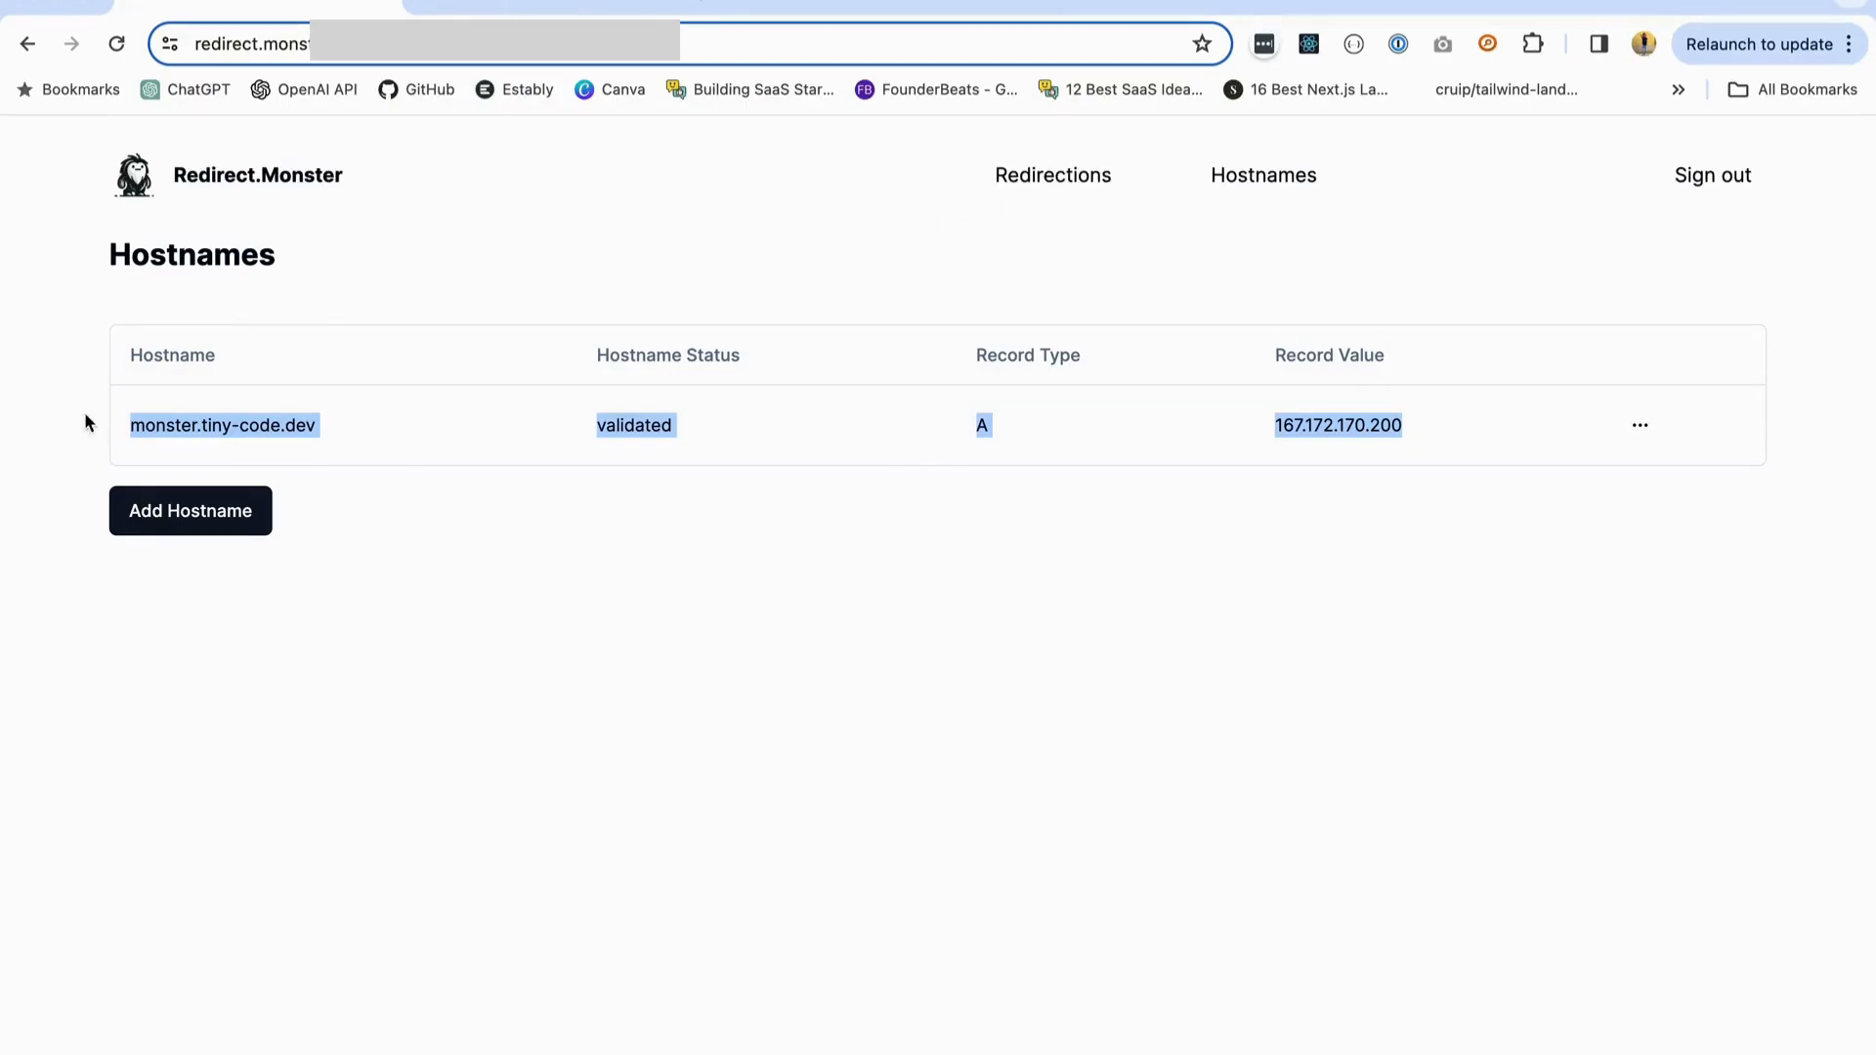
{"action": "triple_click", "coordinate": [193, 422]}
{"action": "key", "text": "ctrl+c"}
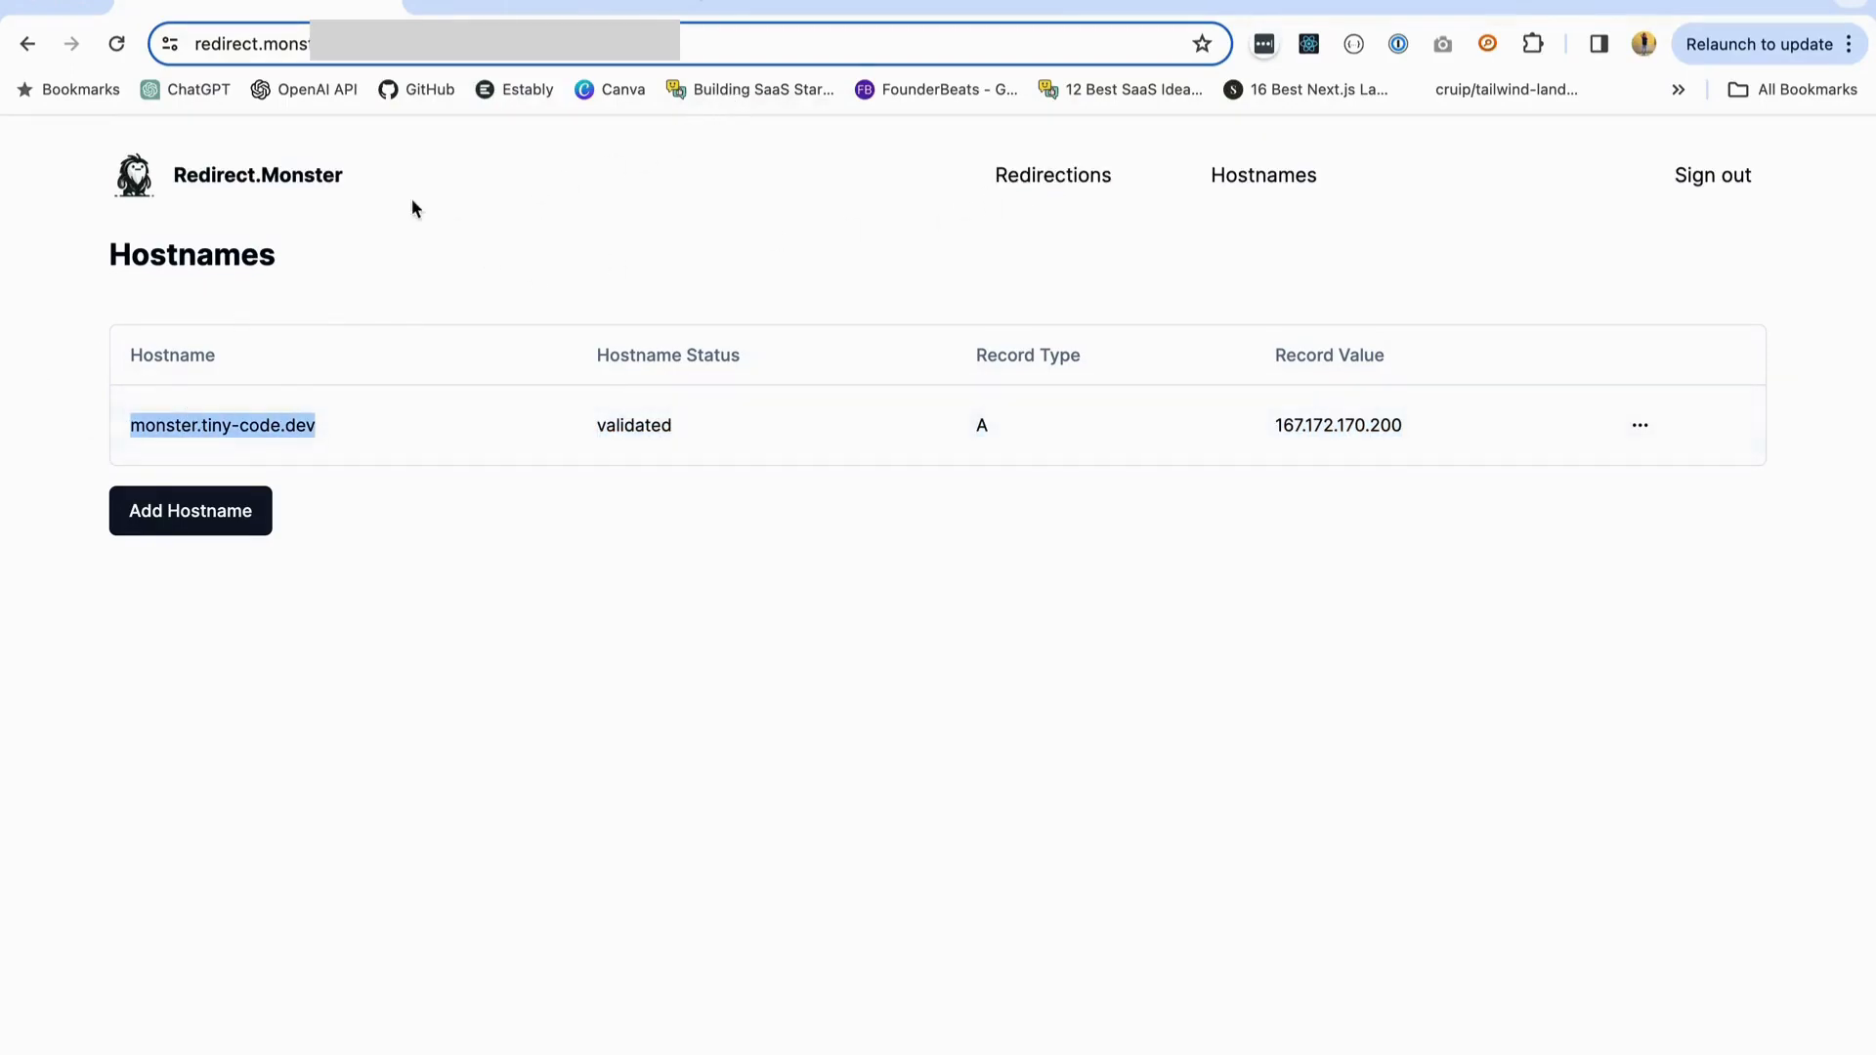
{"action": "left_click", "coordinate": [735, 4]}
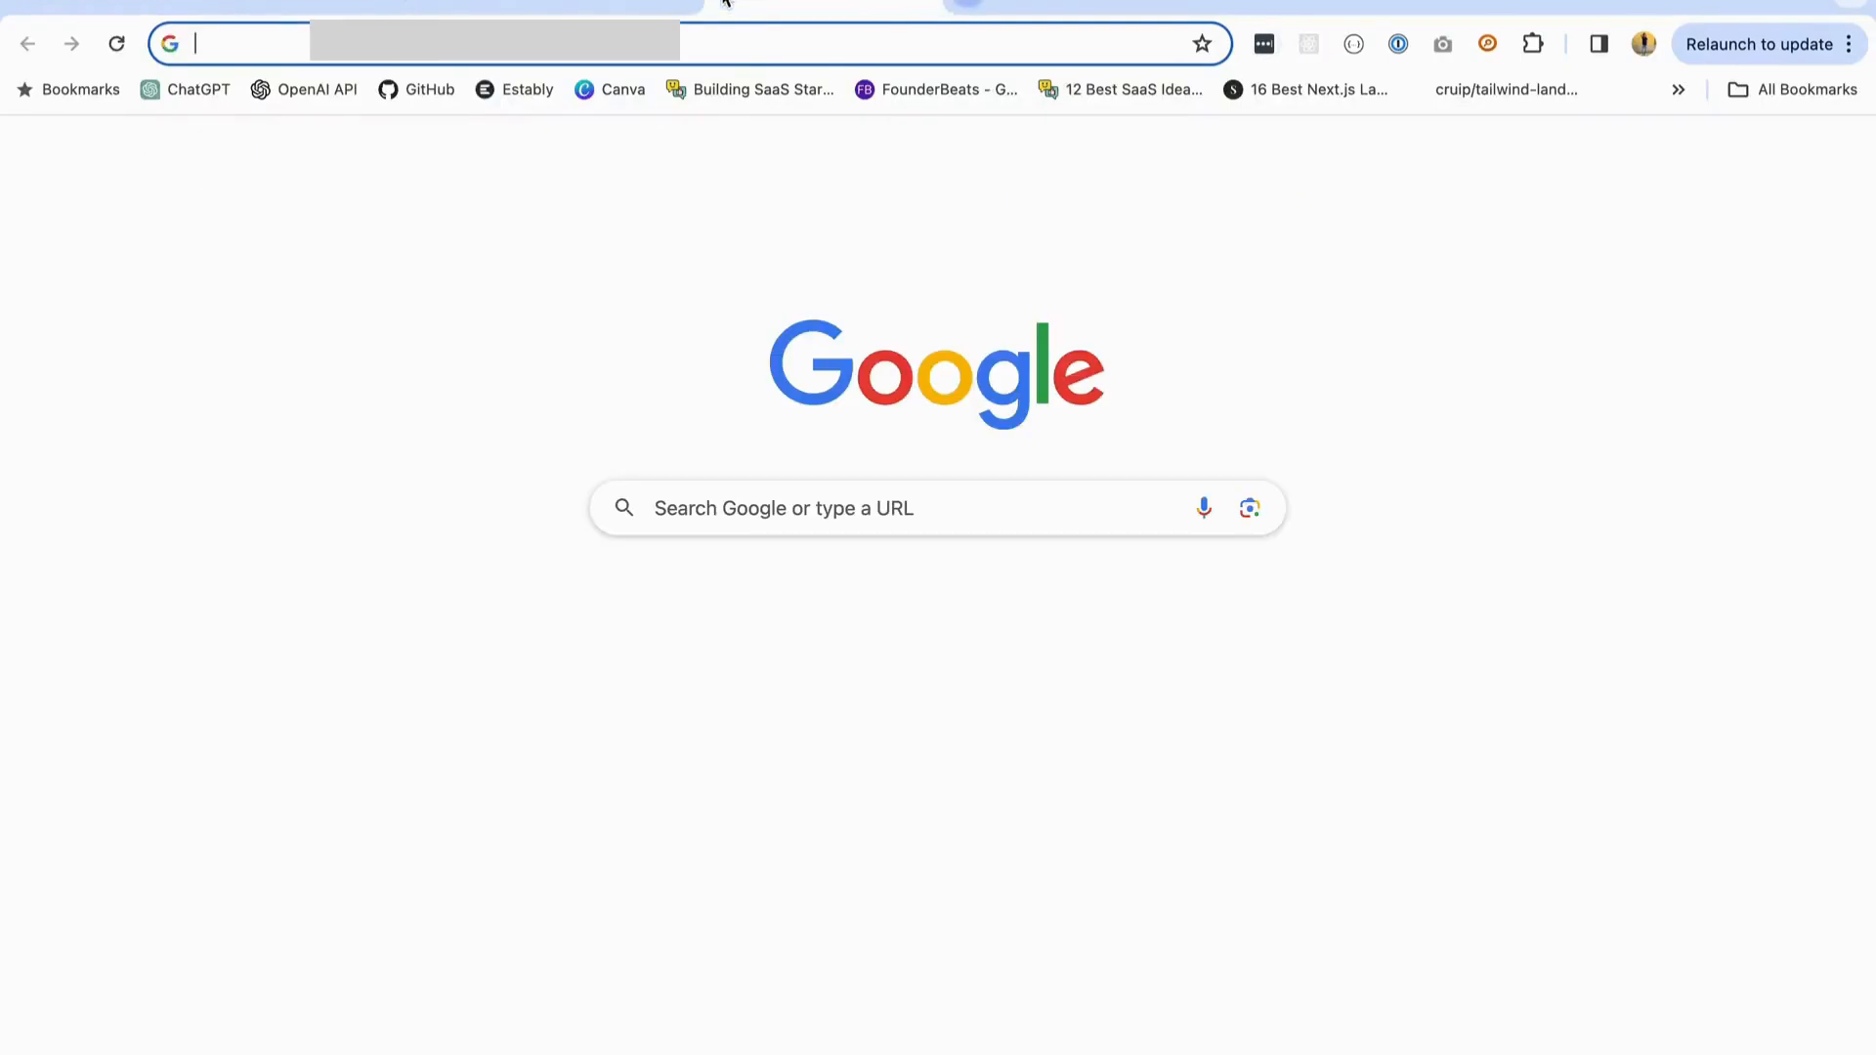
{"action": "key", "text": "ctrl+v"}
{"action": "key", "text": "Return"}
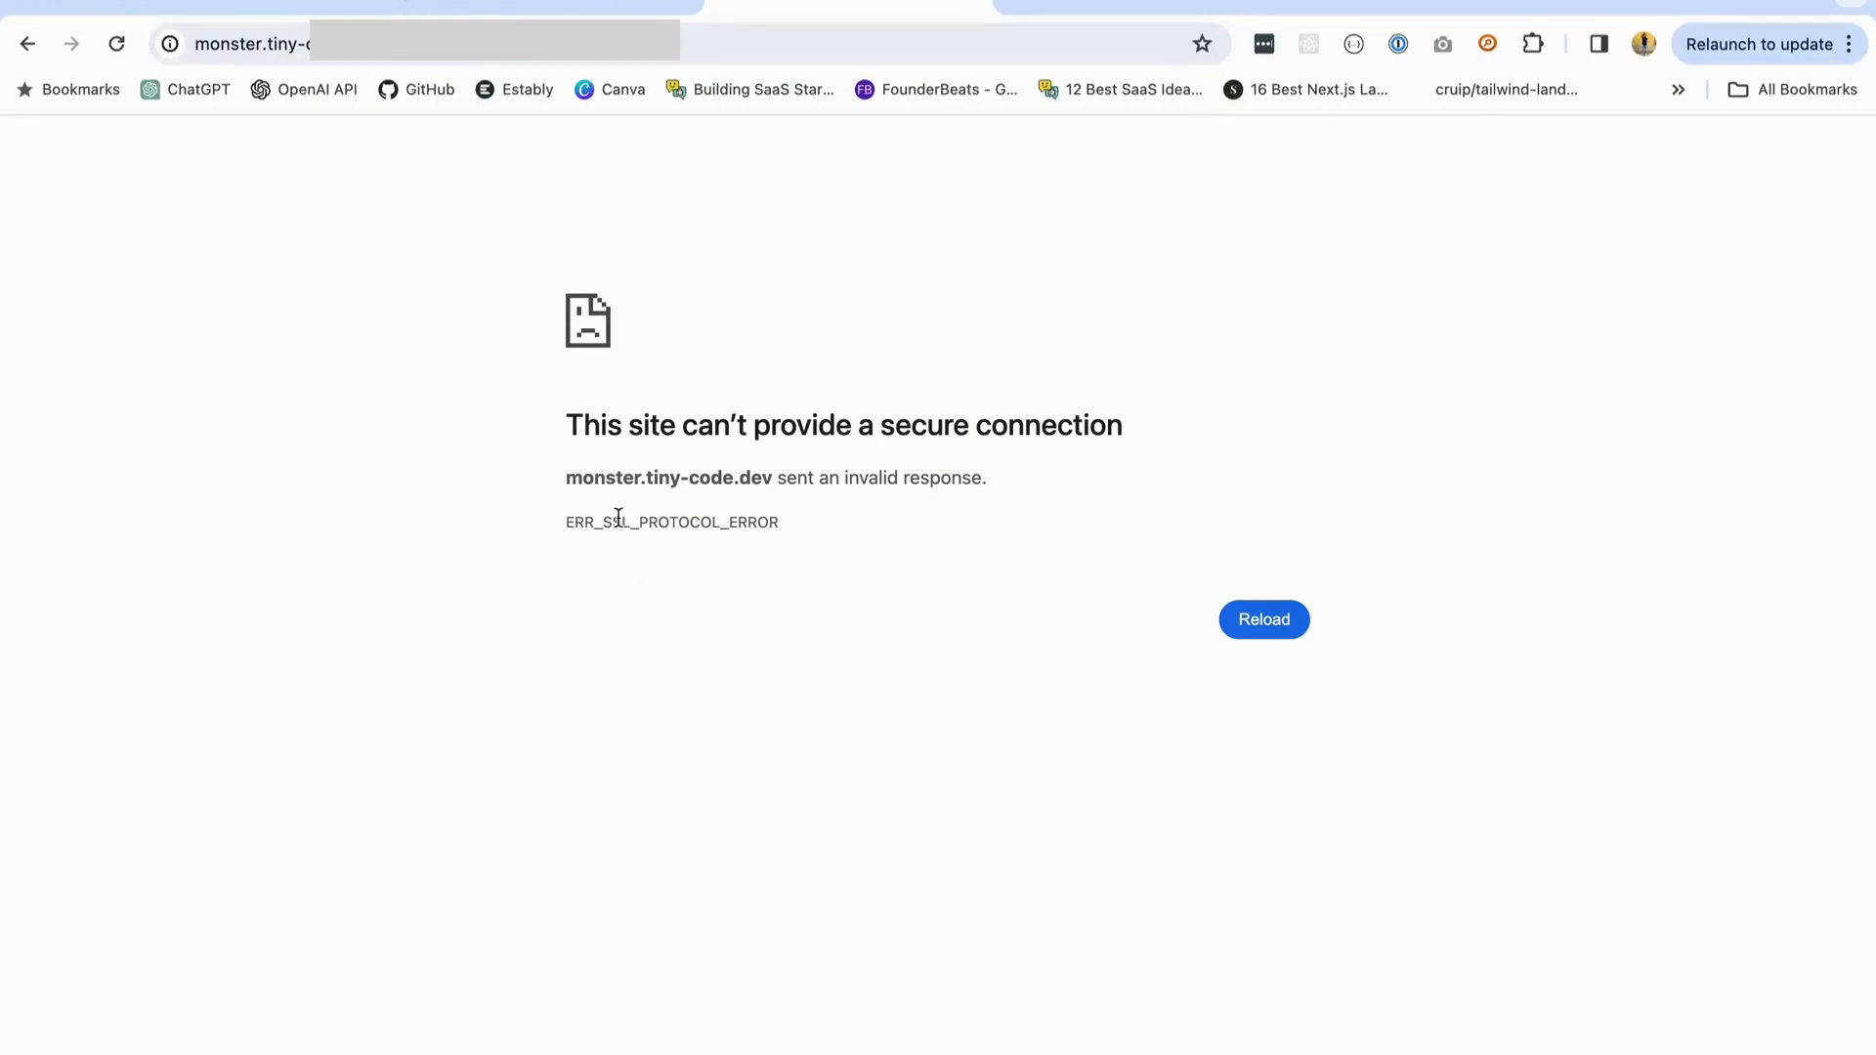
{"action": "left_click_drag", "start_coordinate": [575, 521], "coordinate": [825, 532]}
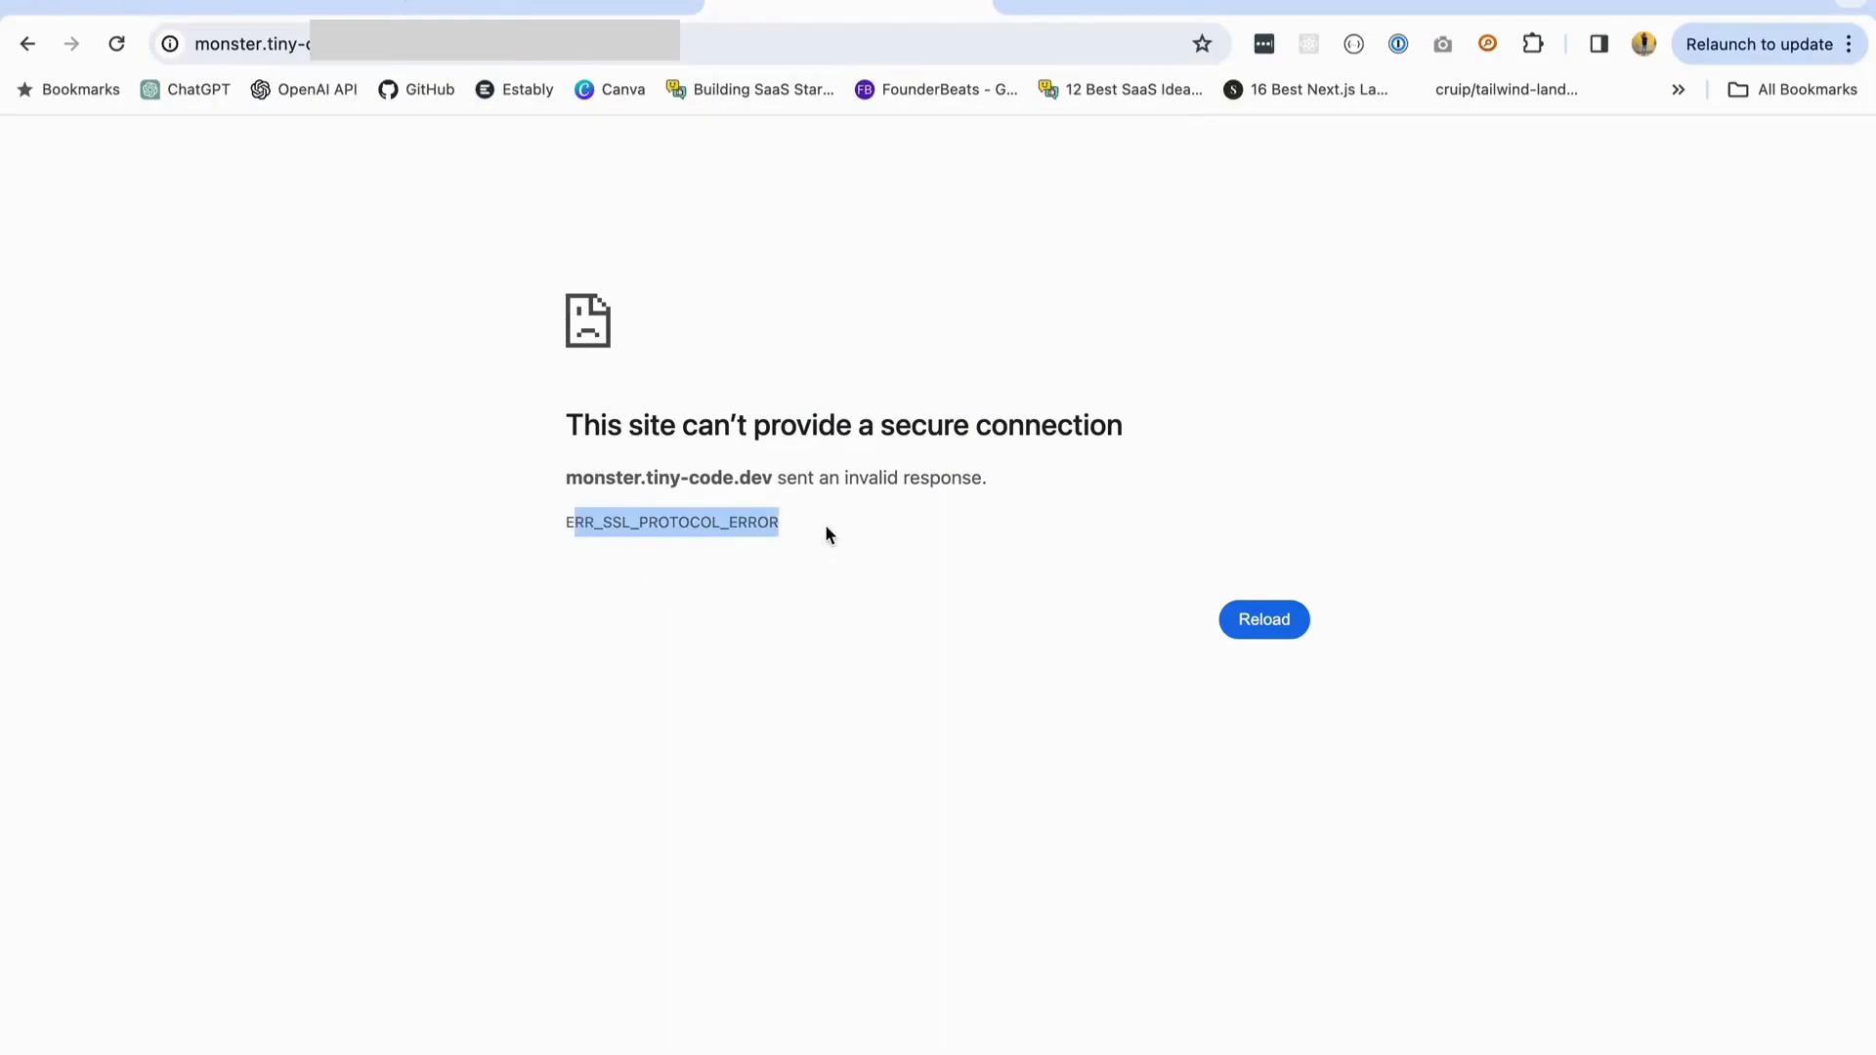
{"action": "left_click", "coordinate": [290, 5]}
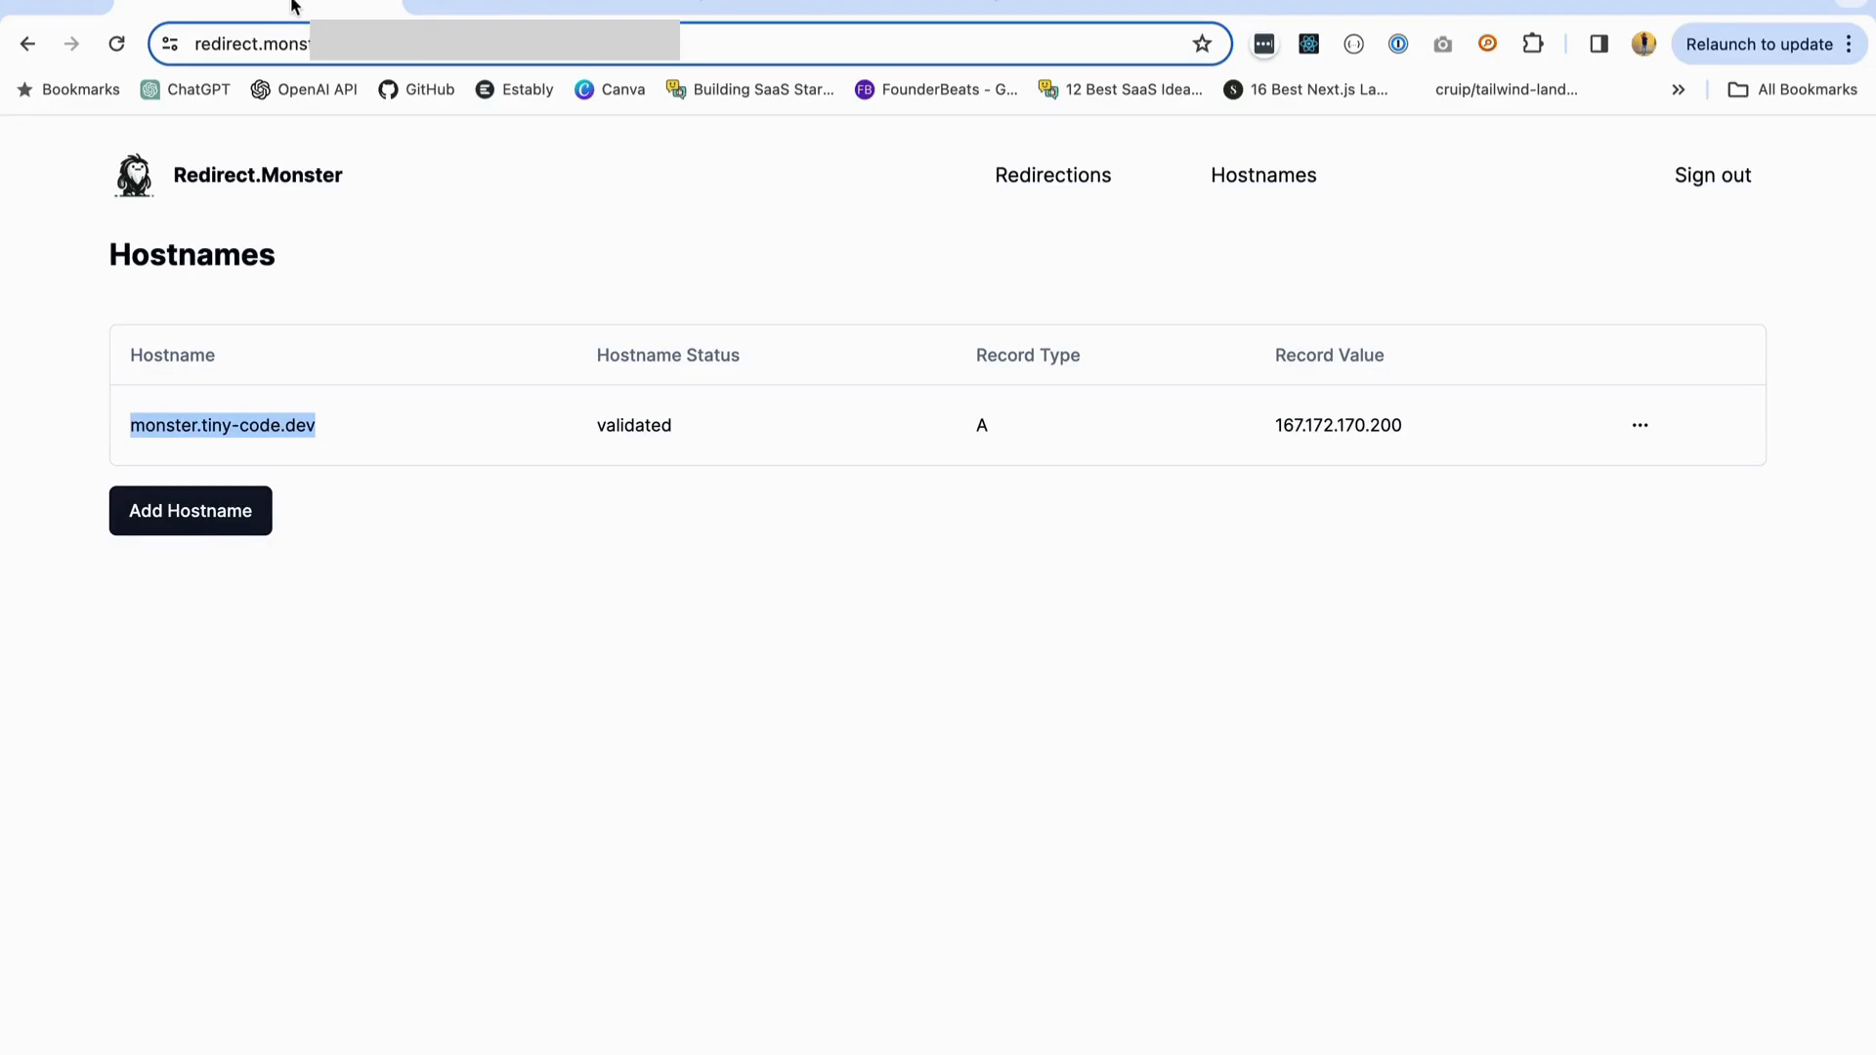
{"action": "left_click", "coordinate": [462, 8]}
{"action": "left_click", "coordinate": [306, 10]}
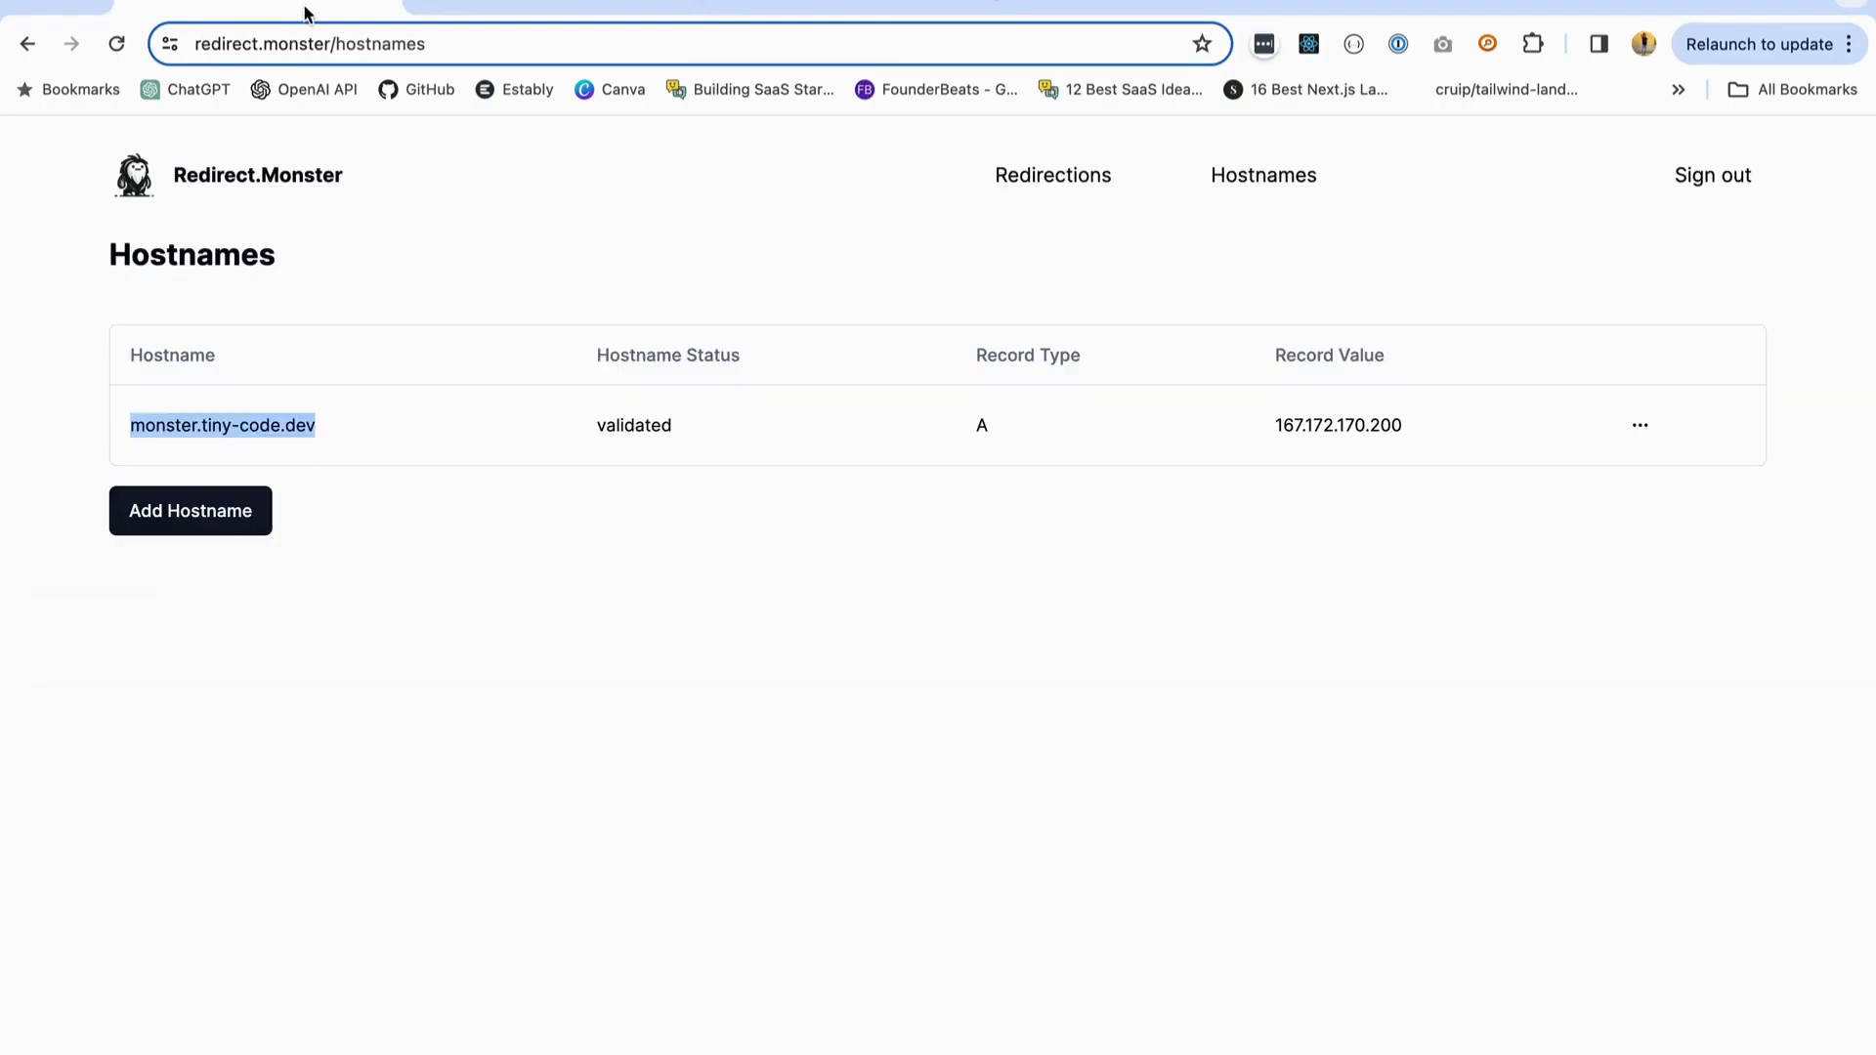
{"action": "left_click", "coordinate": [1076, 191]}
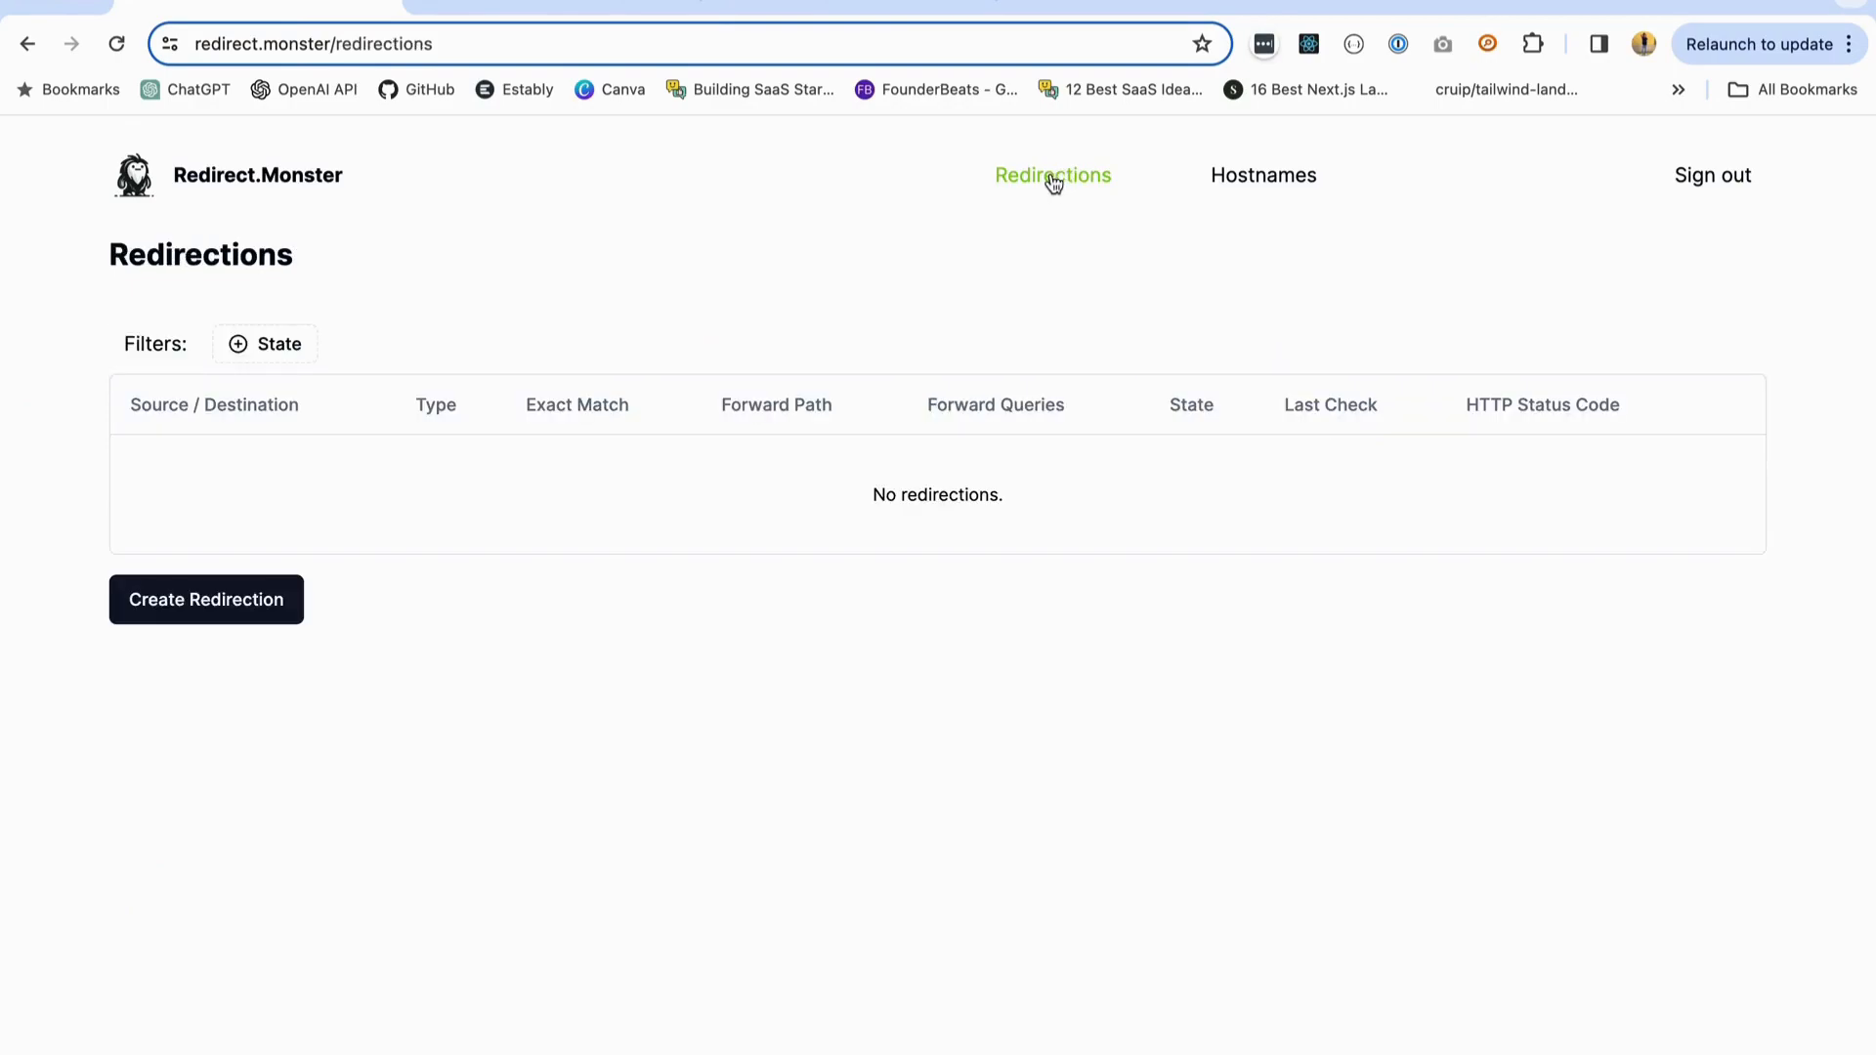
{"action": "left_click", "coordinate": [291, 598]}
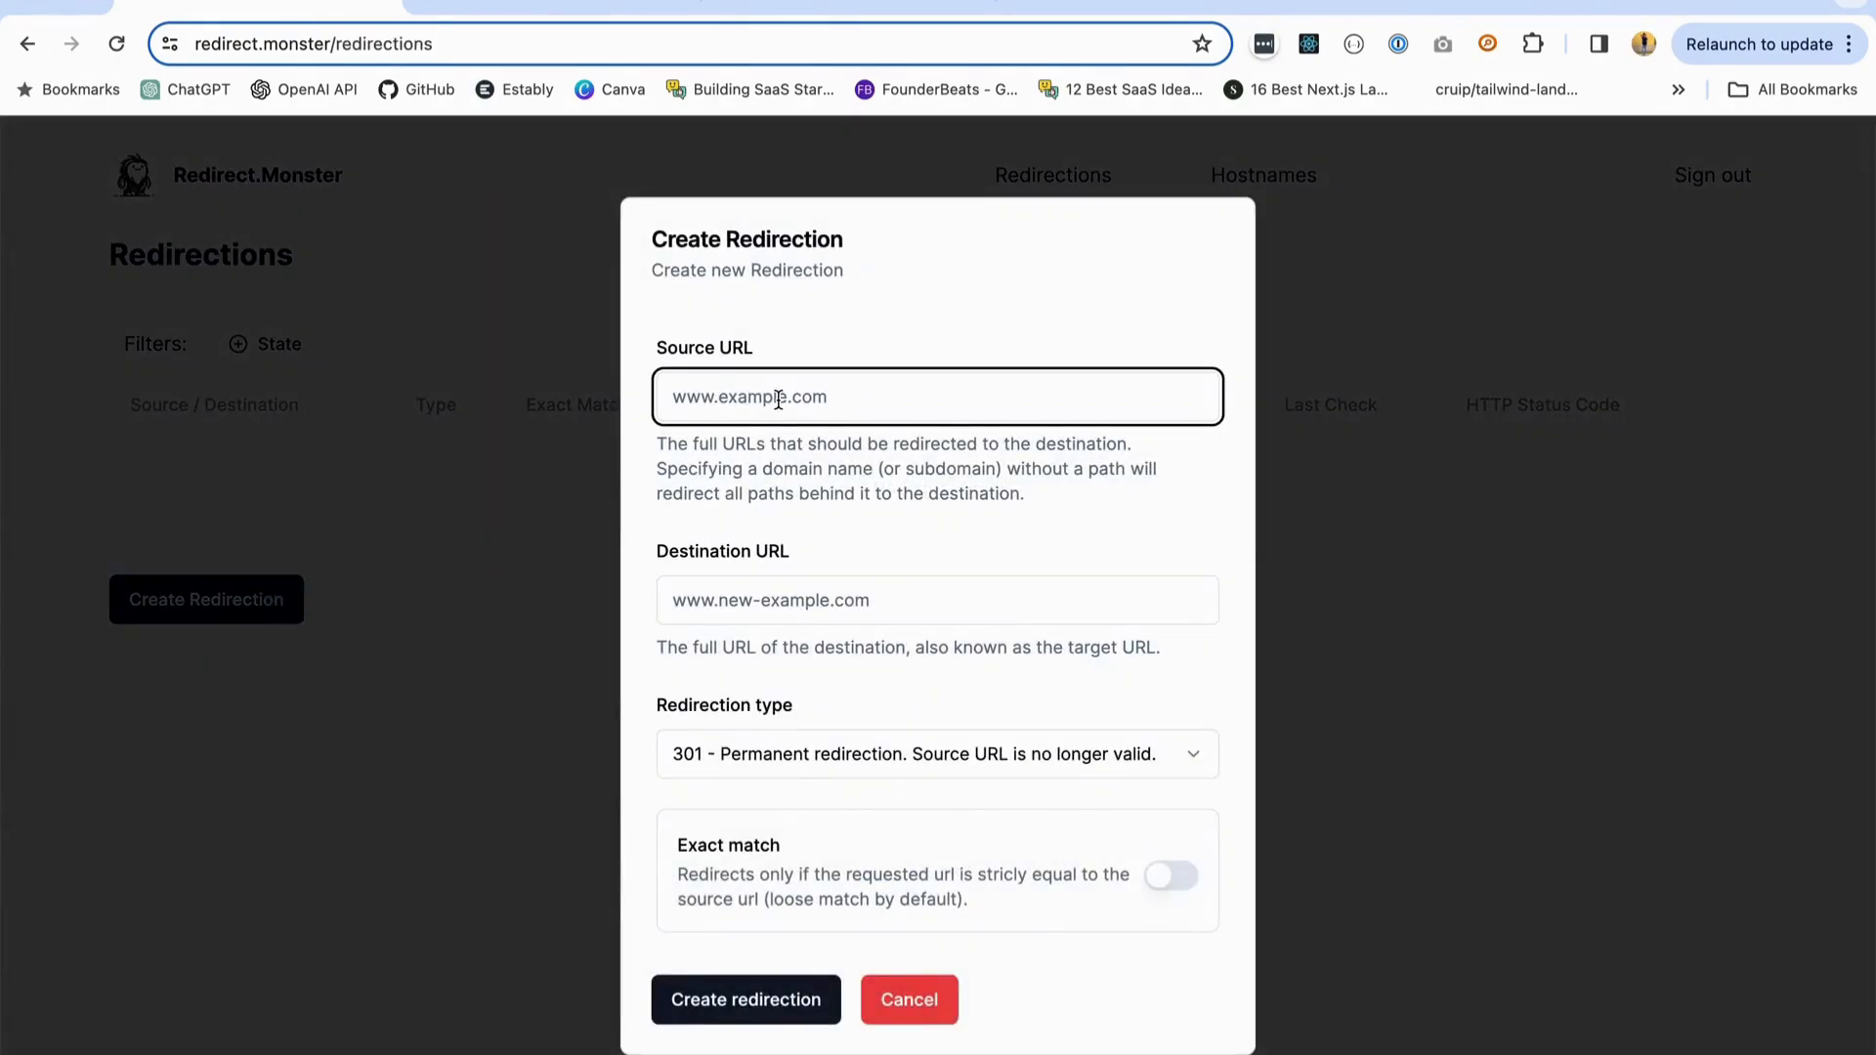
{"action": "type", "text": "https://monster.tiny-co"}
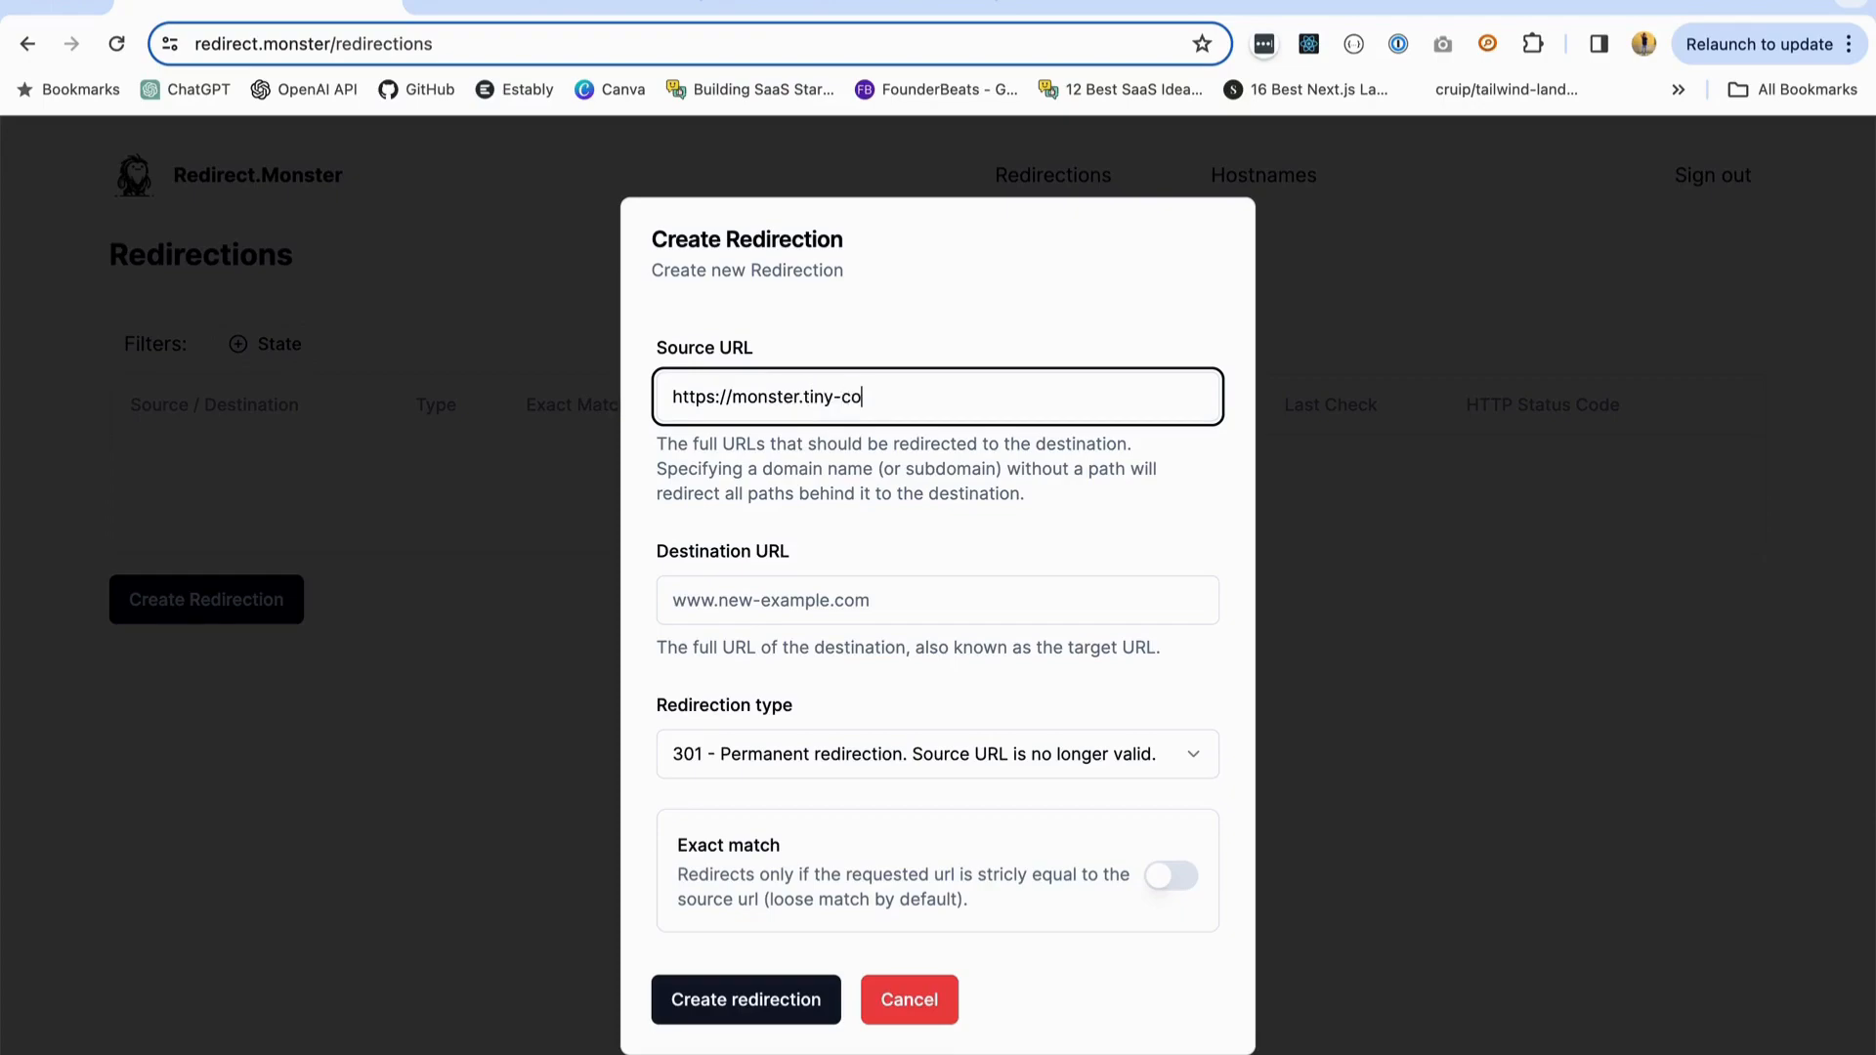
{"action": "type", "text": "de.dev"}
{"action": "left_click", "coordinate": [767, 604]}
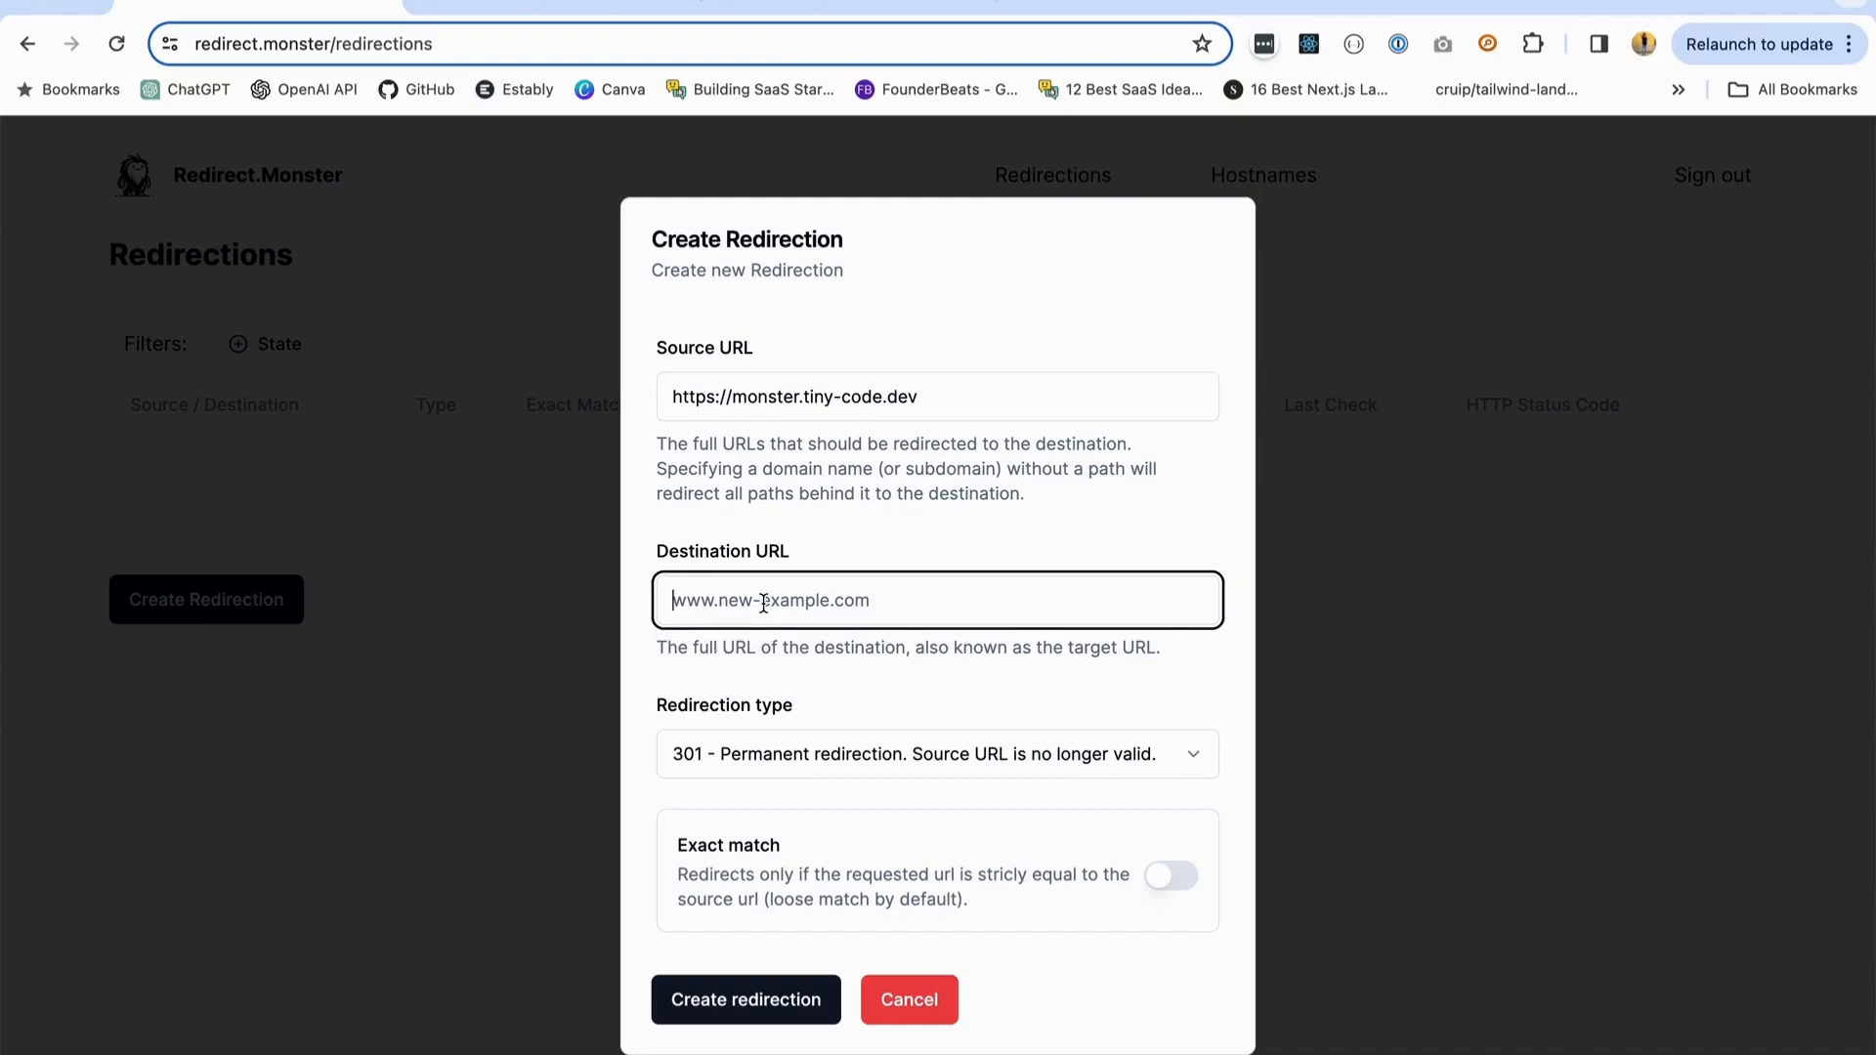
{"action": "type", "text": "https"}
{"action": "type", "text": "://"}
{"action": "type", "text": "redirect"}
{"action": "type", "text": ".mosnter"}
{"action": "key", "text": "BackSpace"}
{"action": "key", "text": "BackSpace"}
{"action": "type", "text": "nster"}
{"action": "left_click", "coordinate": [802, 674]}
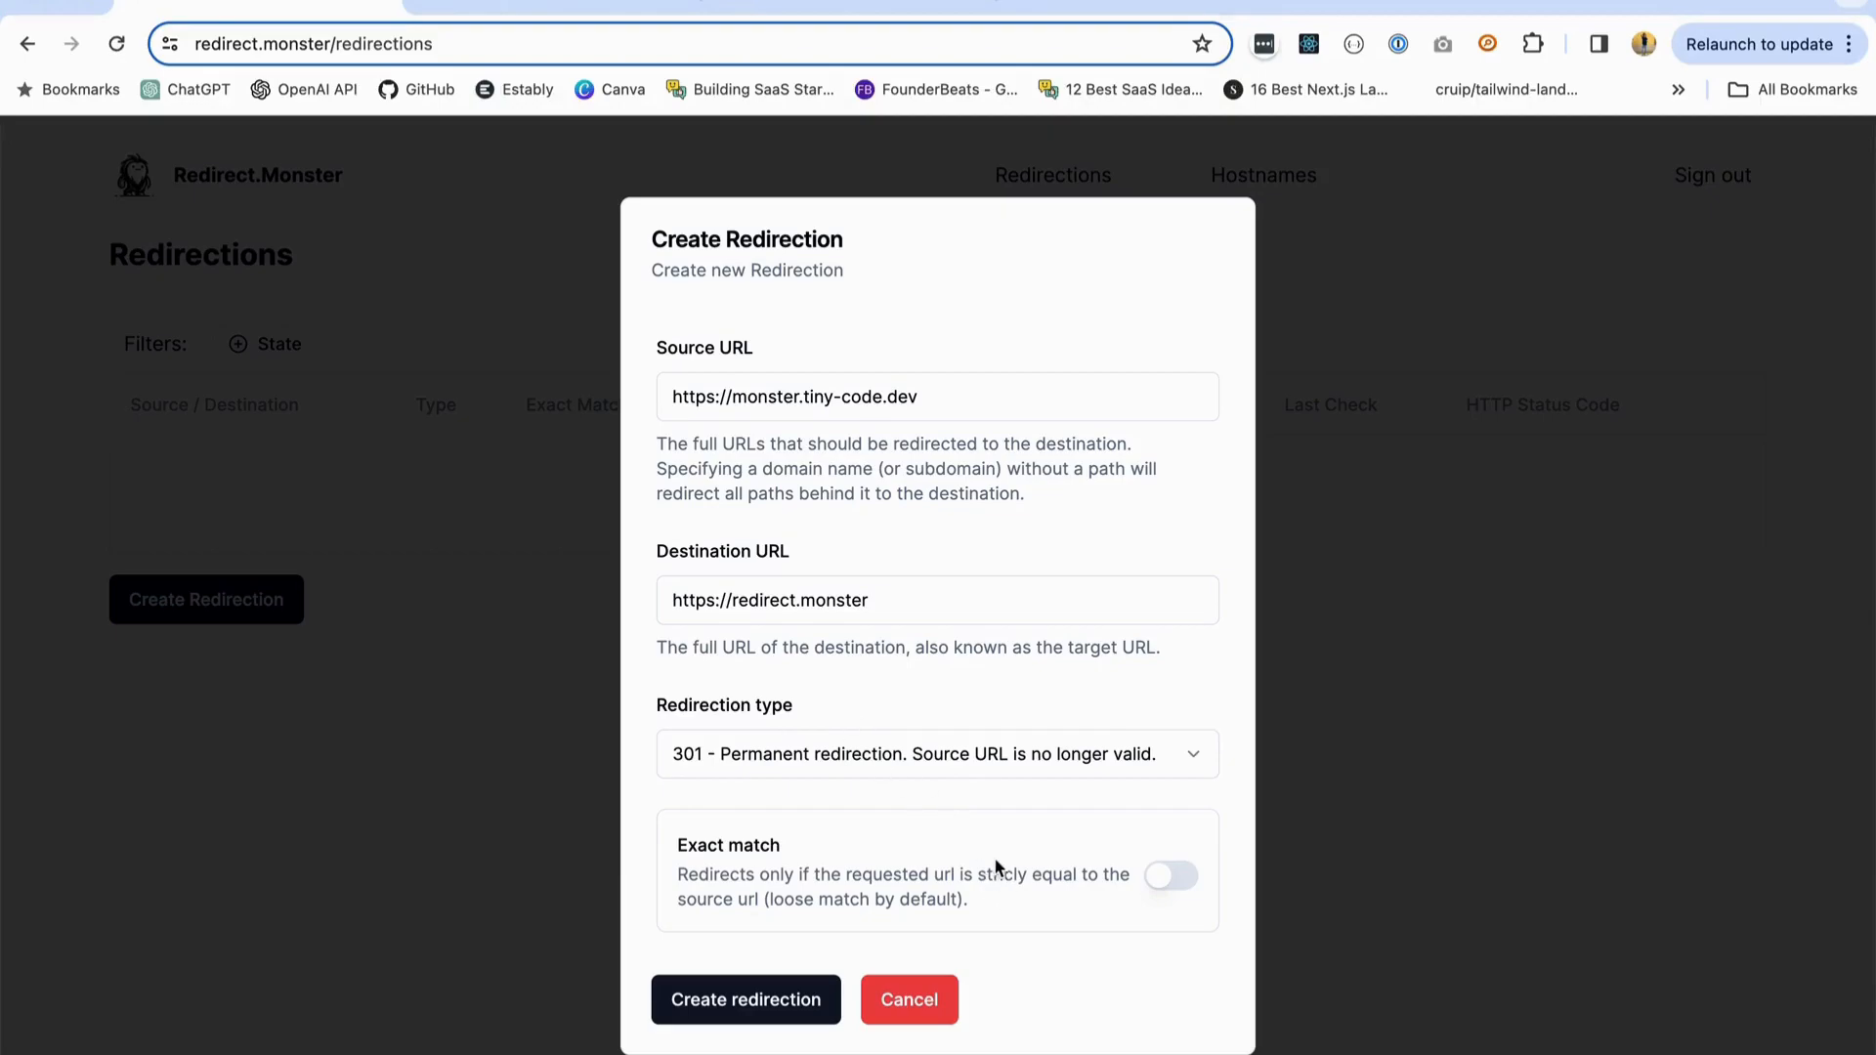
{"action": "left_click", "coordinate": [751, 1002]}
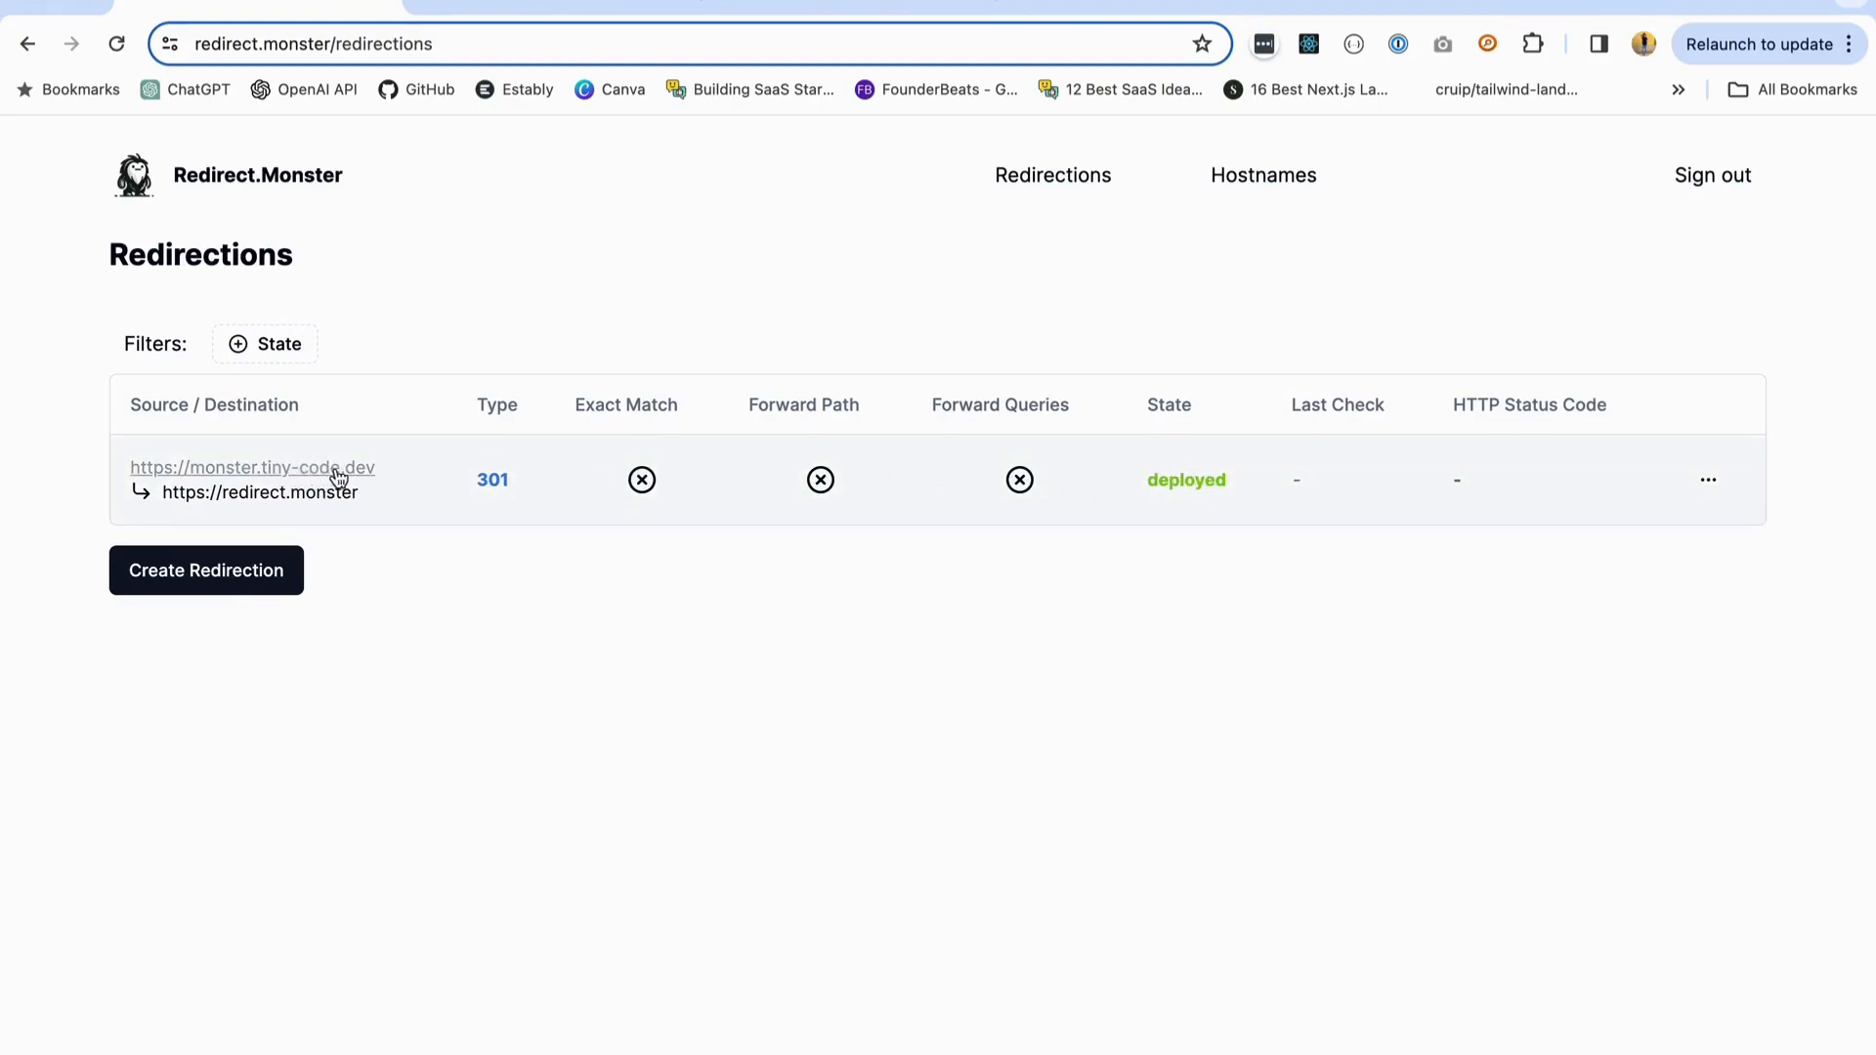
{"action": "left_click", "coordinate": [284, 479]}
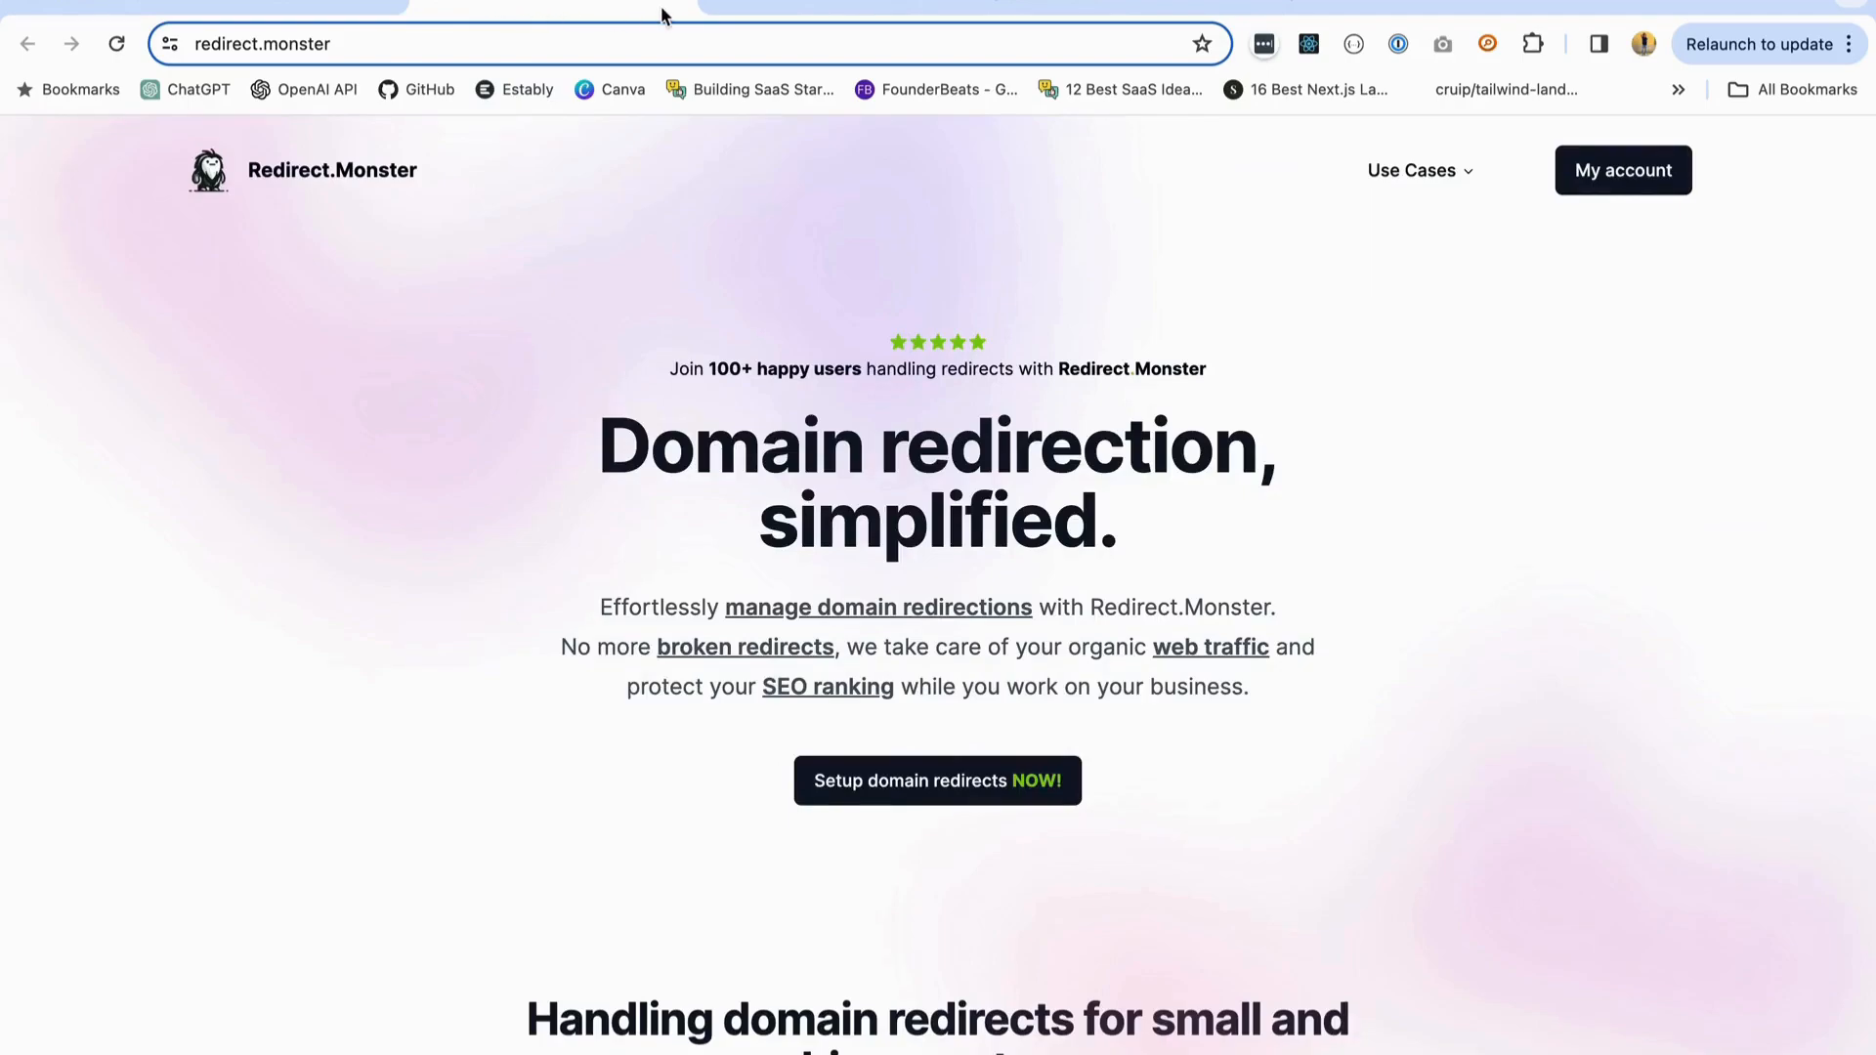
{"action": "left_click", "coordinate": [315, 13]}
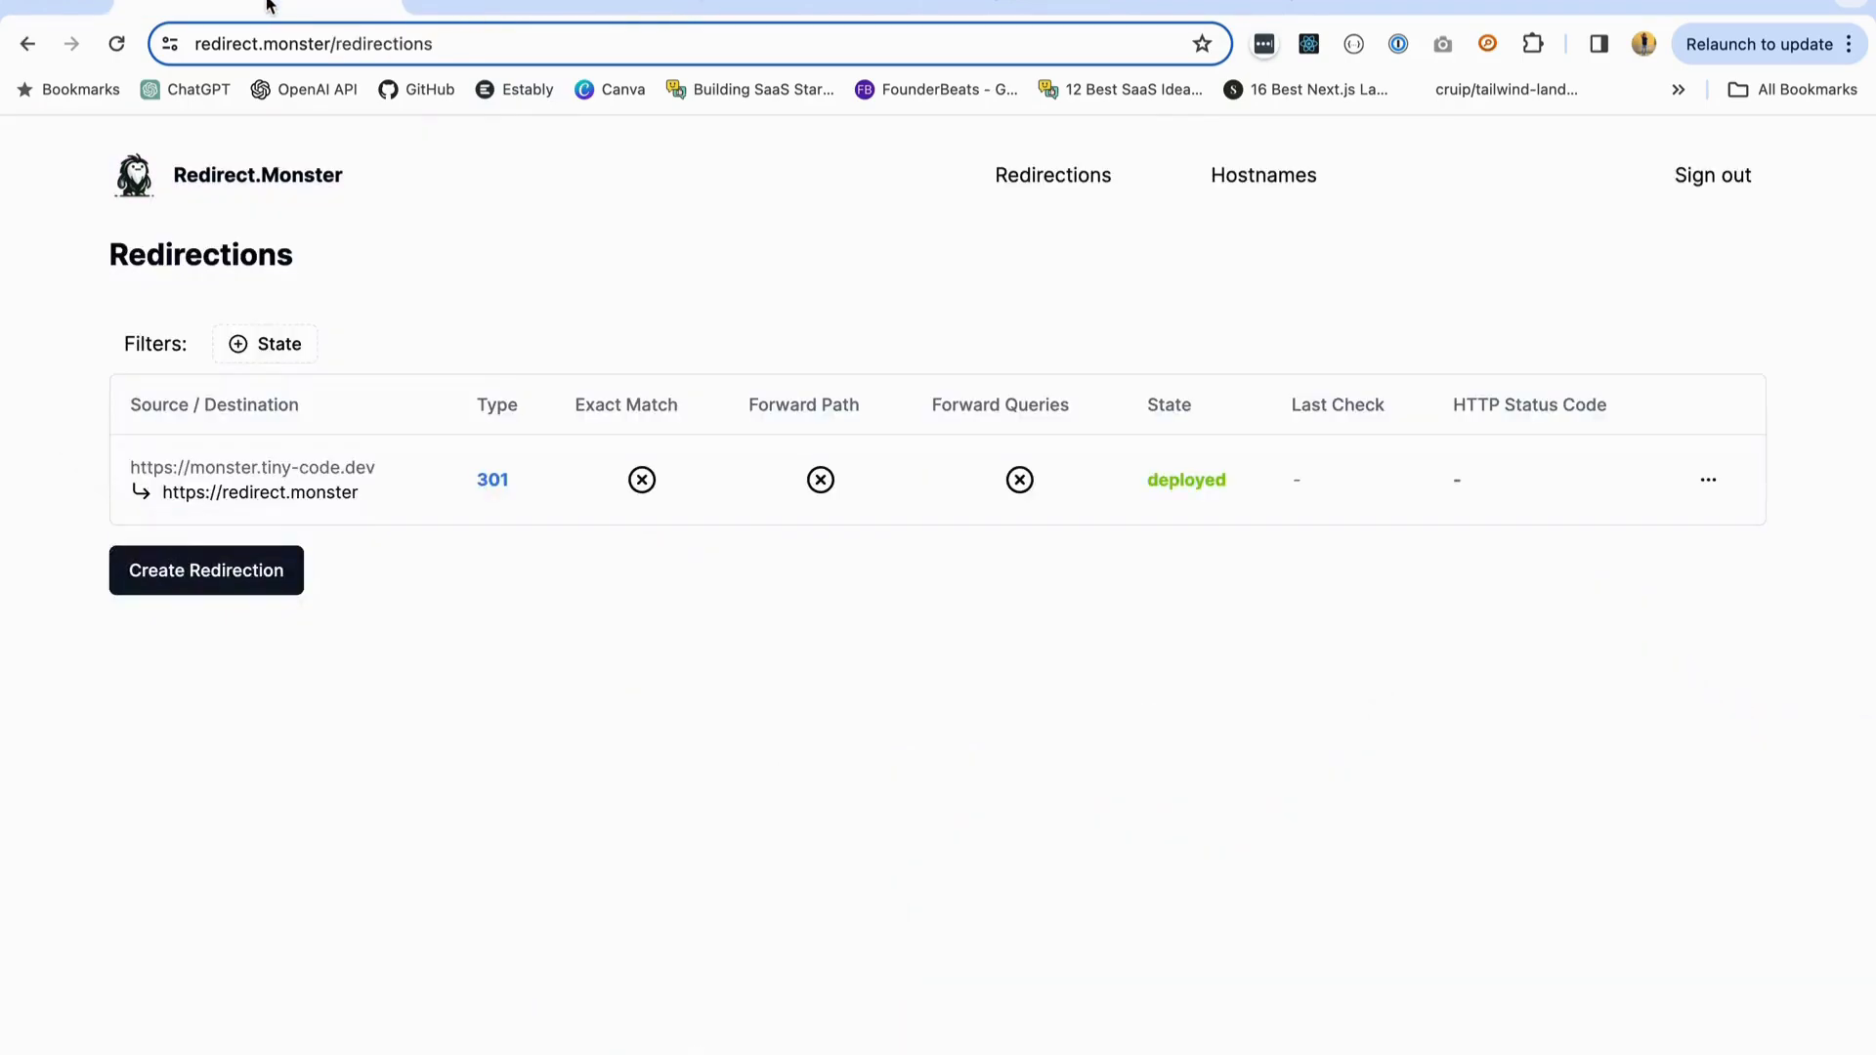
{"action": "left_click_drag", "start_coordinate": [391, 461], "coordinate": [131, 465]}
{"action": "key", "text": "super+c"}
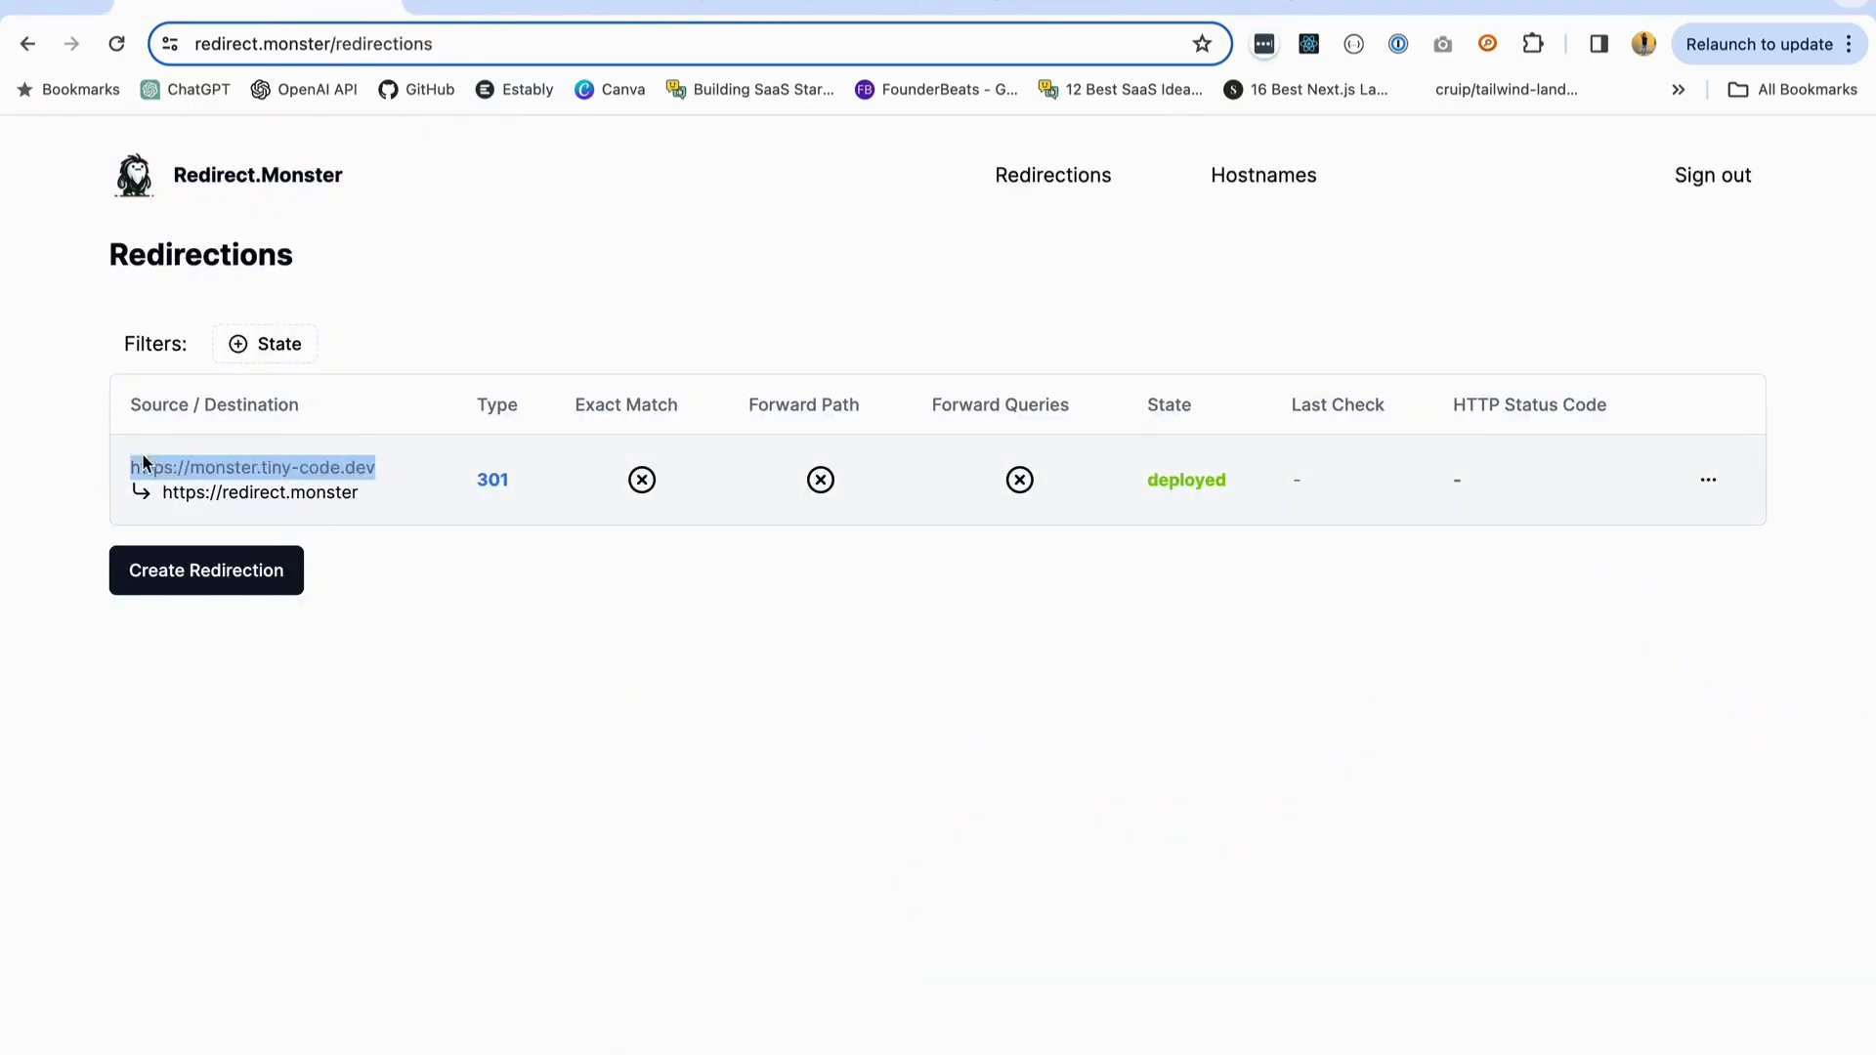
{"action": "left_click", "coordinate": [533, 8]}
{"action": "left_click", "coordinate": [403, 52]}
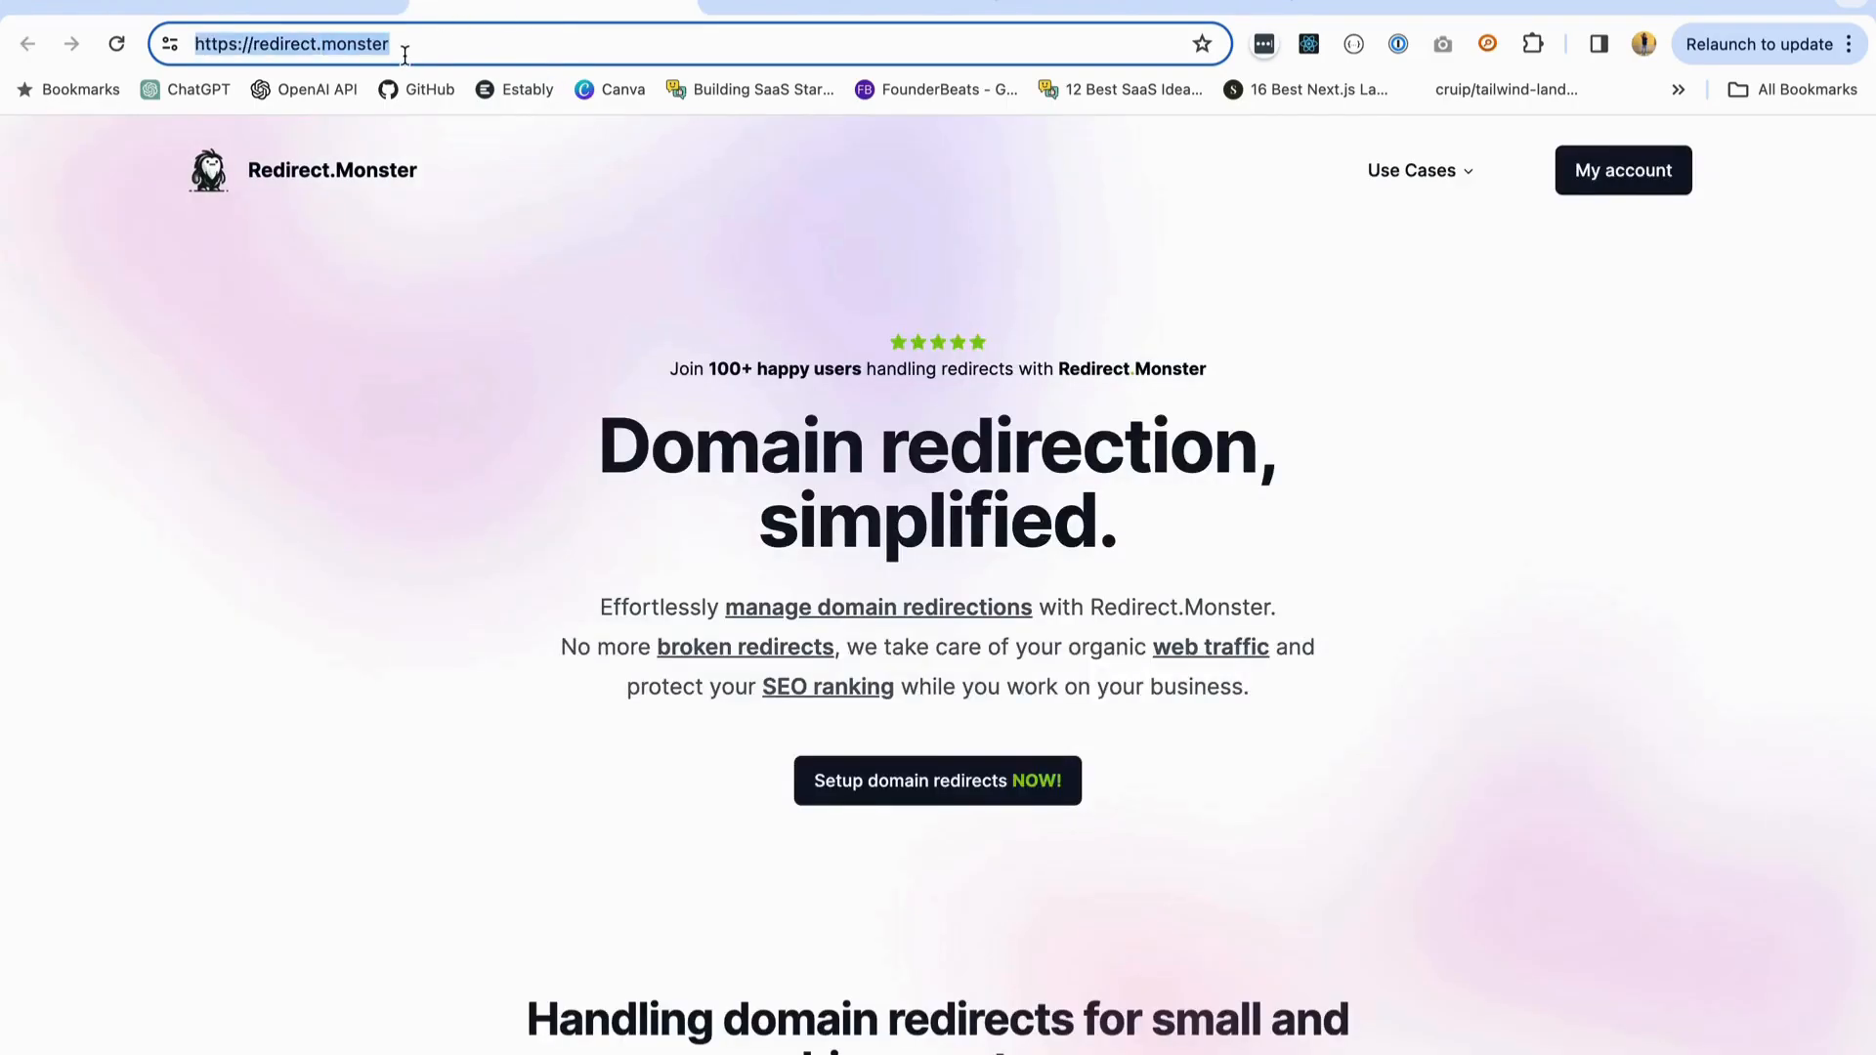
{"action": "key", "text": "super+v"}
{"action": "key", "text": "Return"}
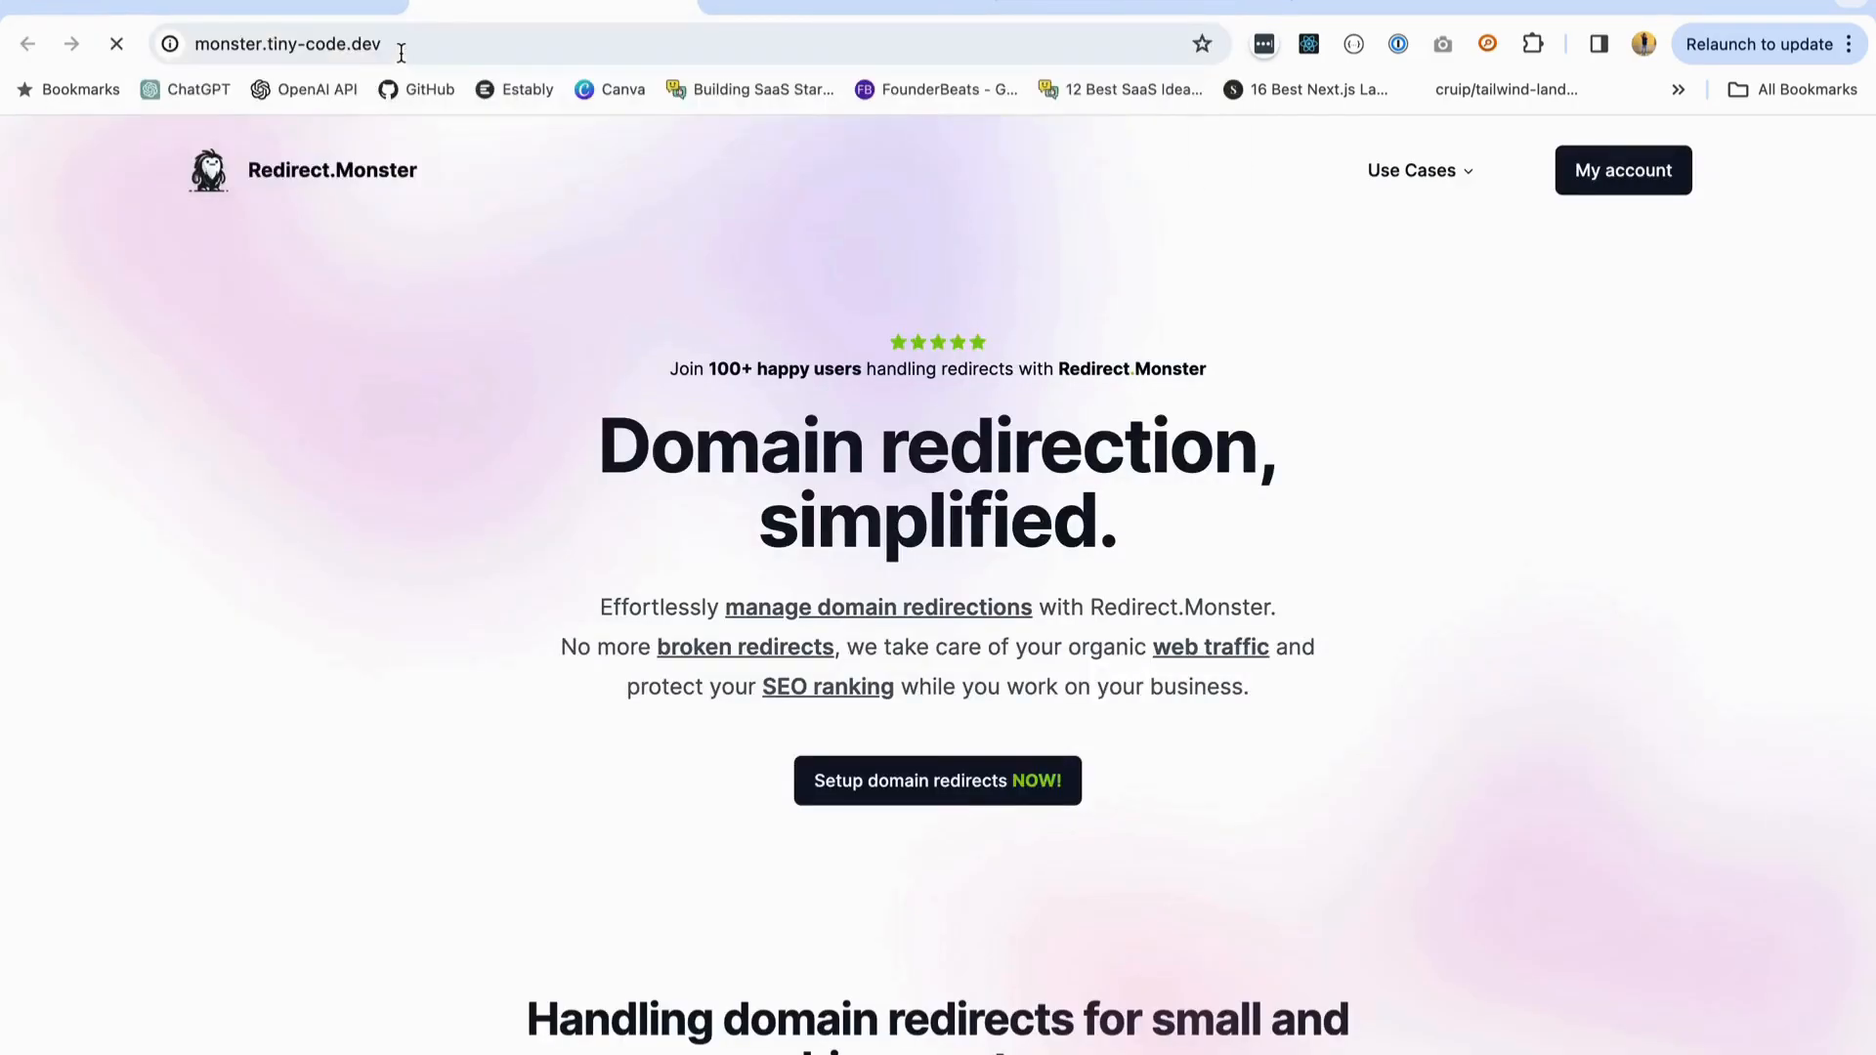